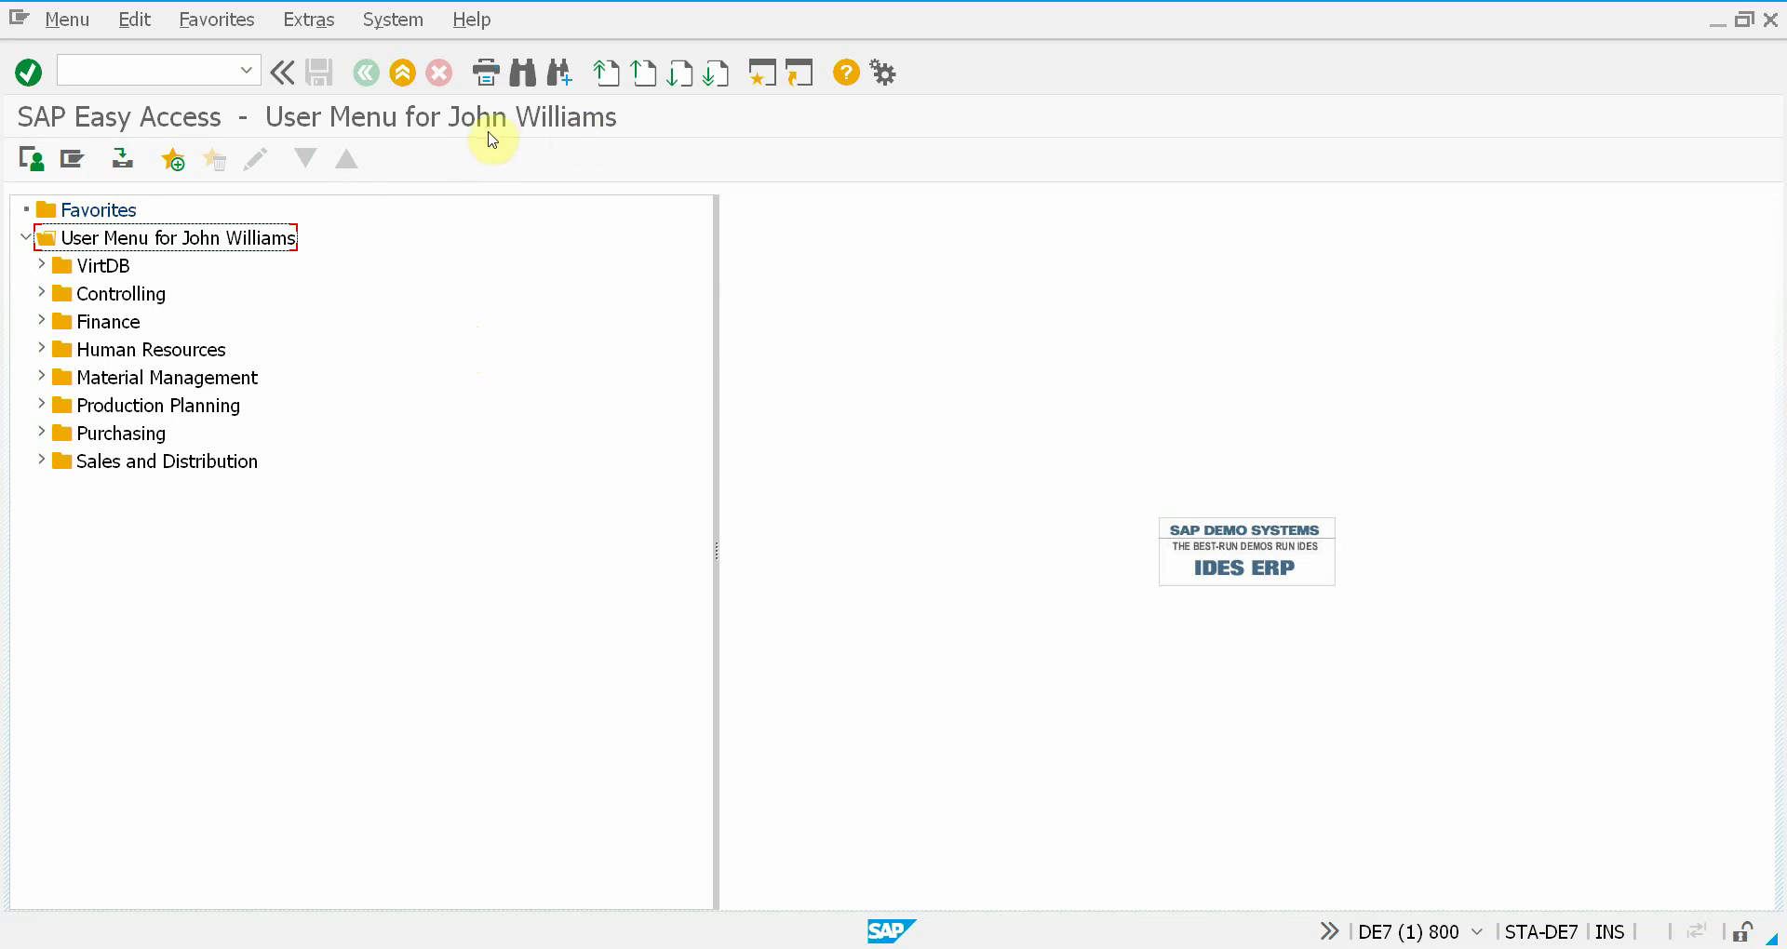
Try to run transaction BP from the command field and get the not-authorized message.
left_click(204, 64)
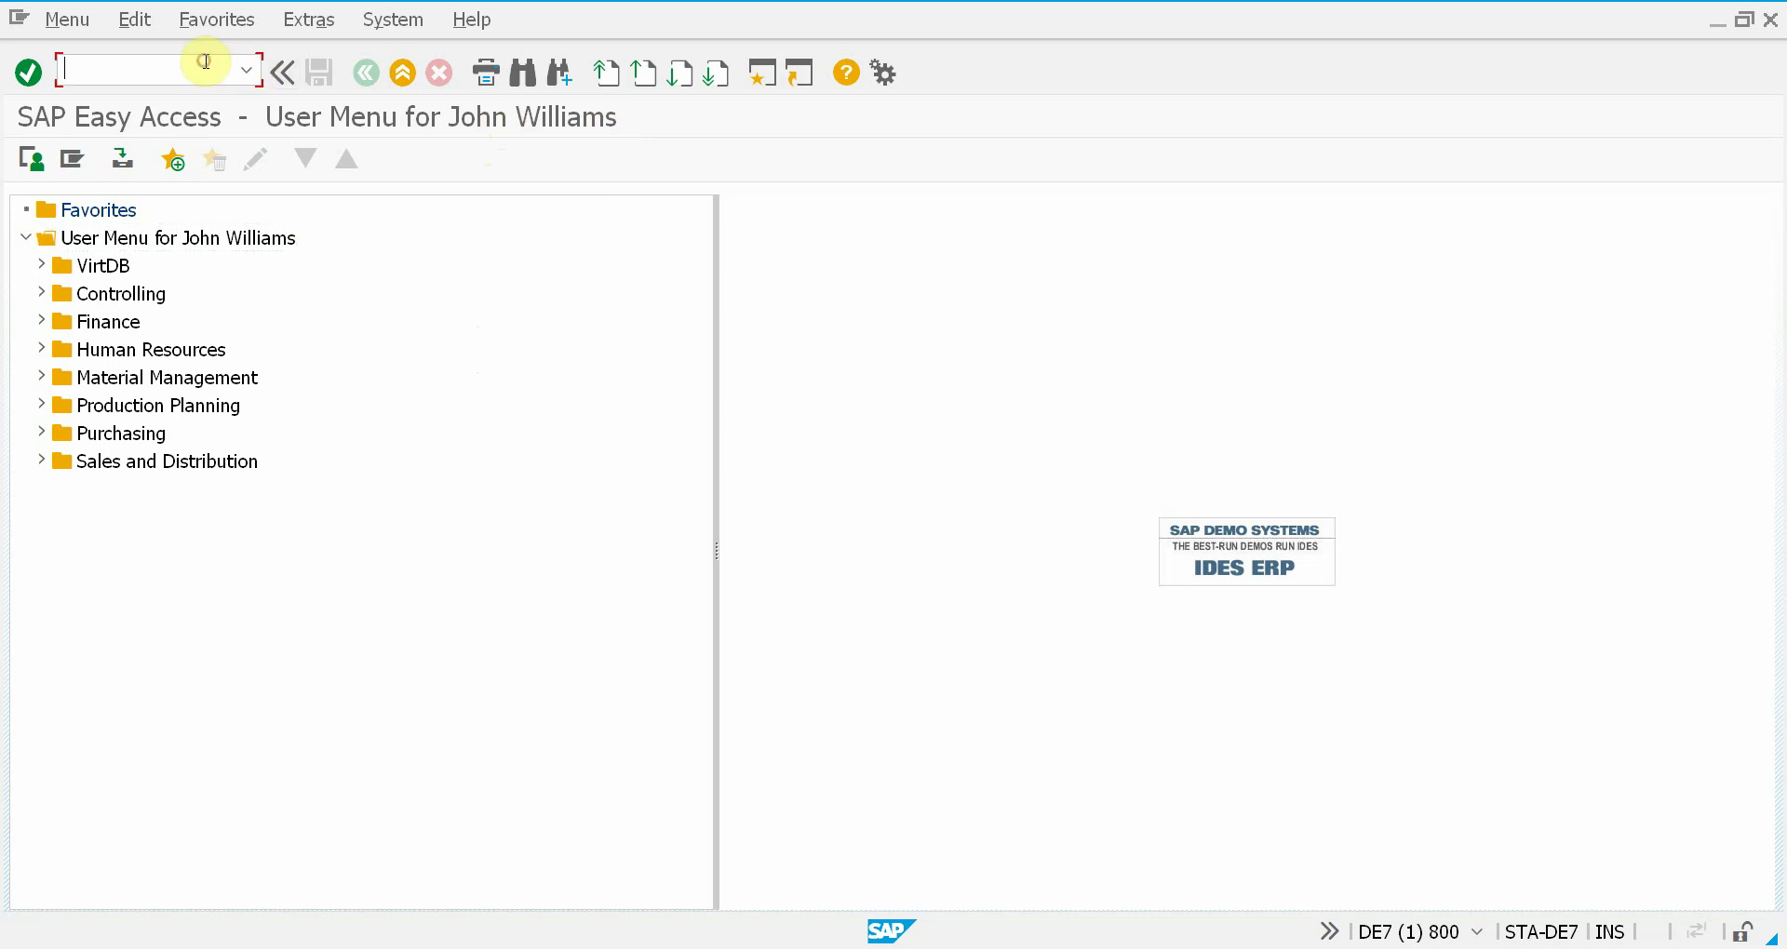
type("bp")
key("Return")
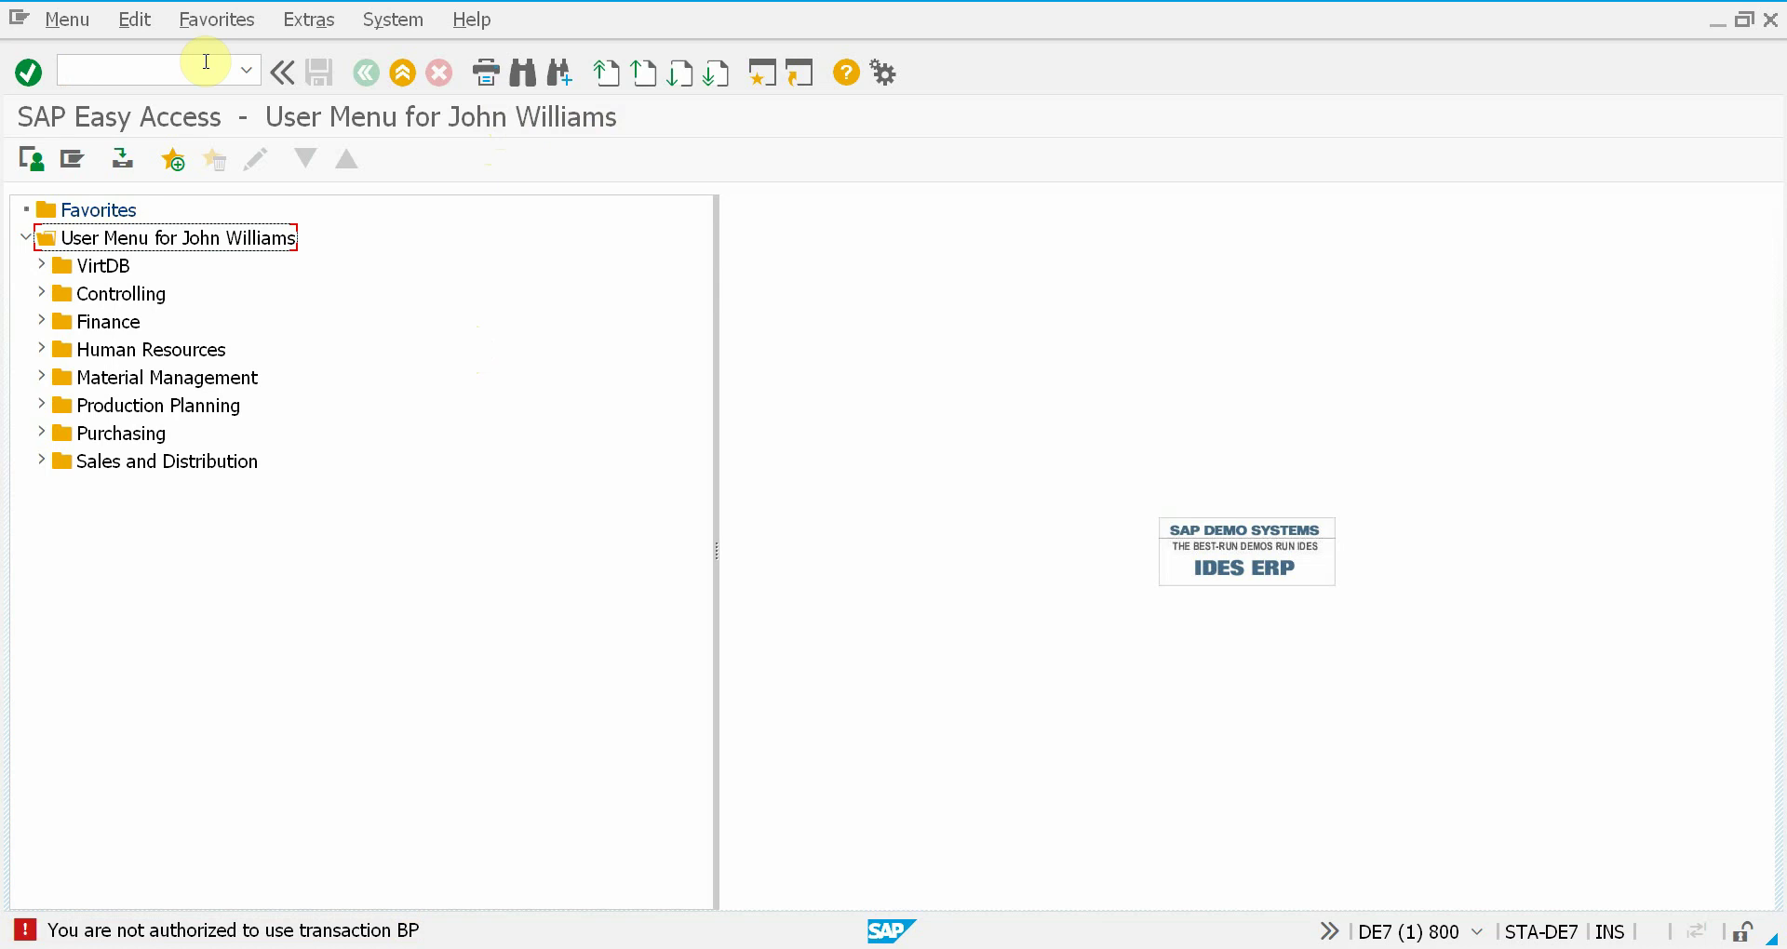
Start a support message from the Help menu, allow the screenshot, and enter subject 'Cannot use tcode BP'.
left_click(472, 20)
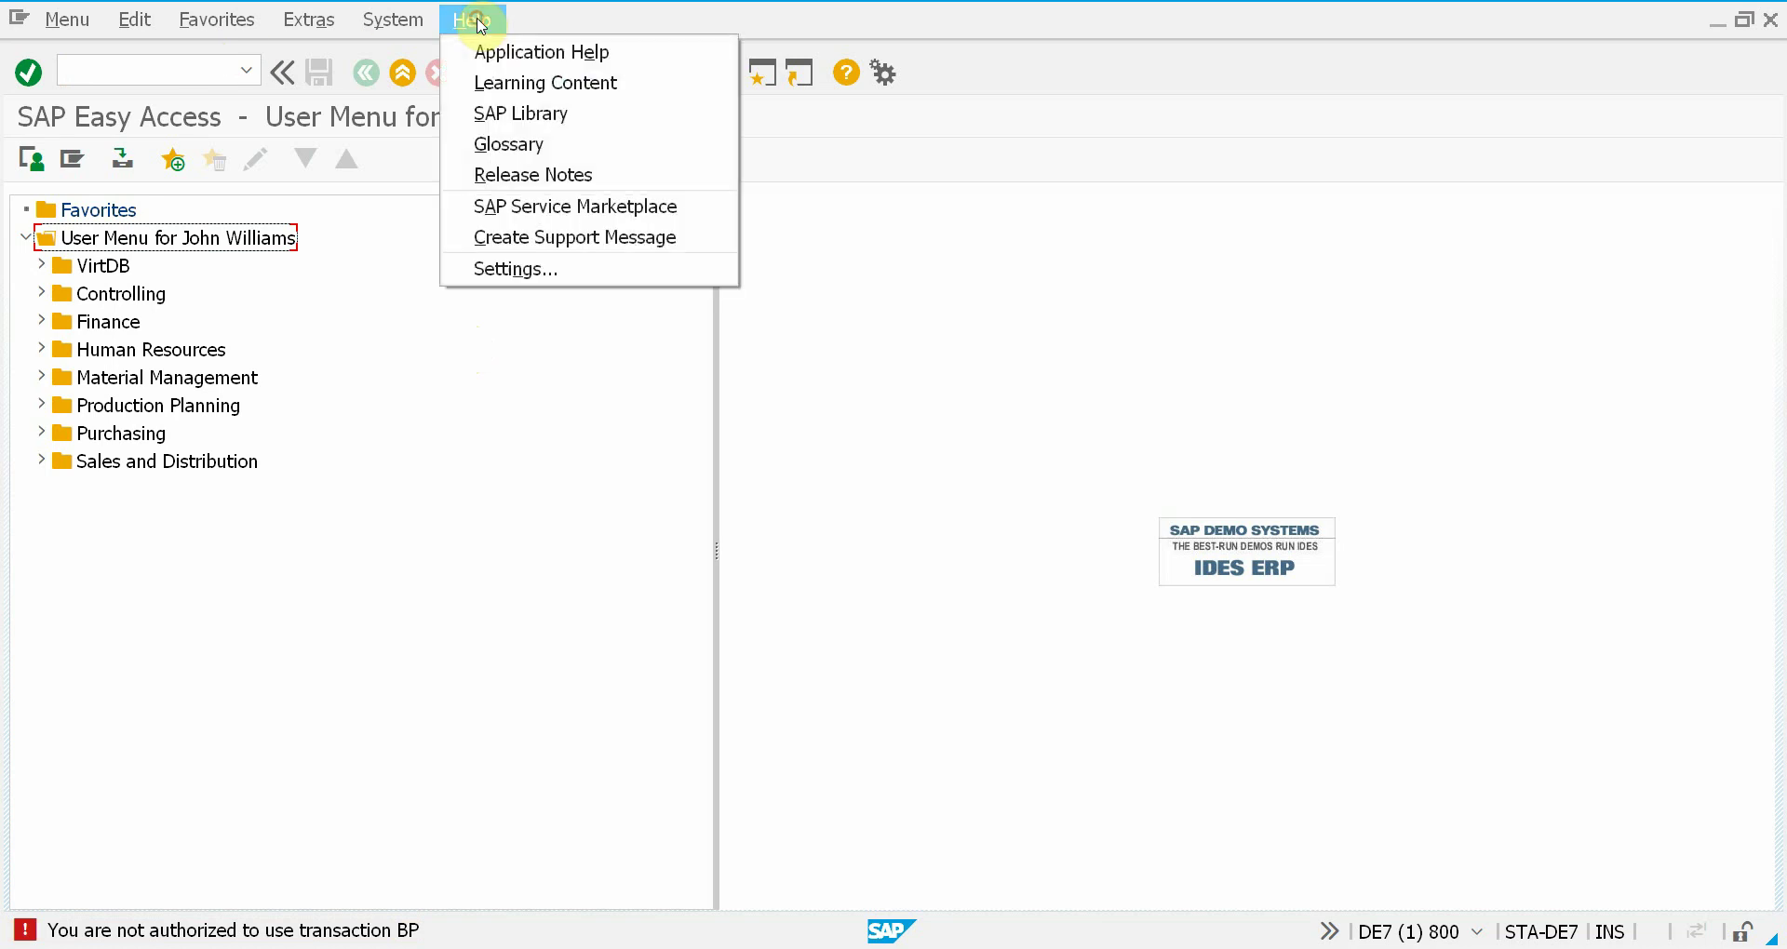
left_click(617, 248)
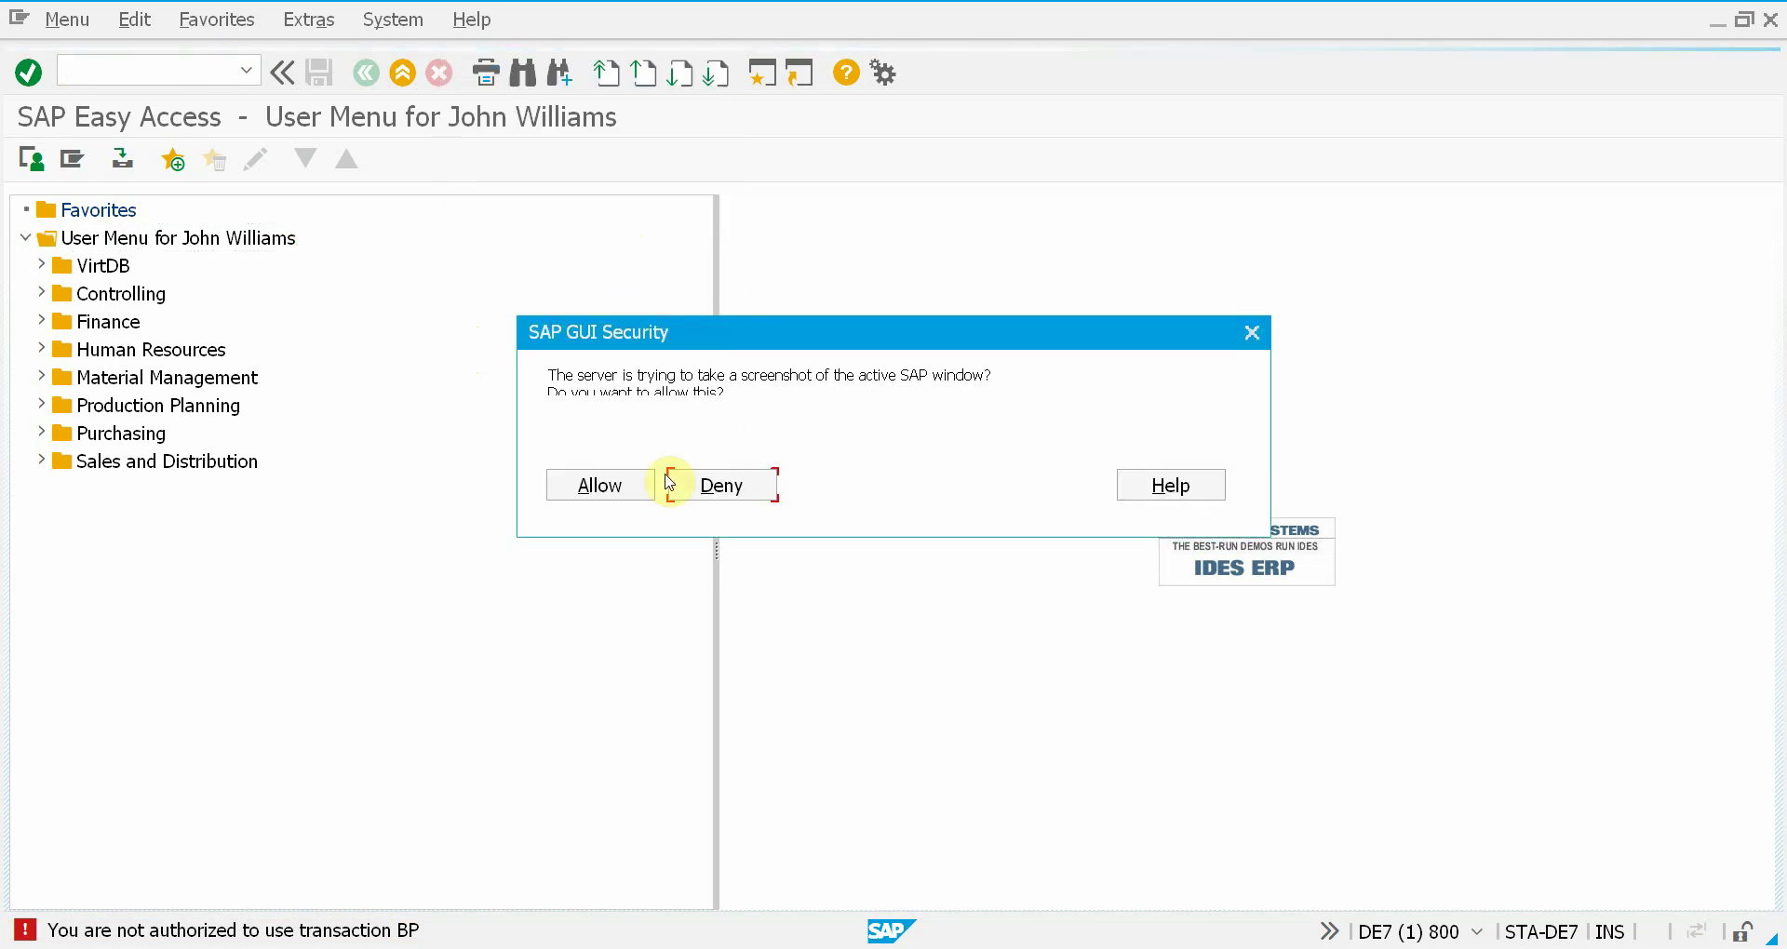
left_click(616, 483)
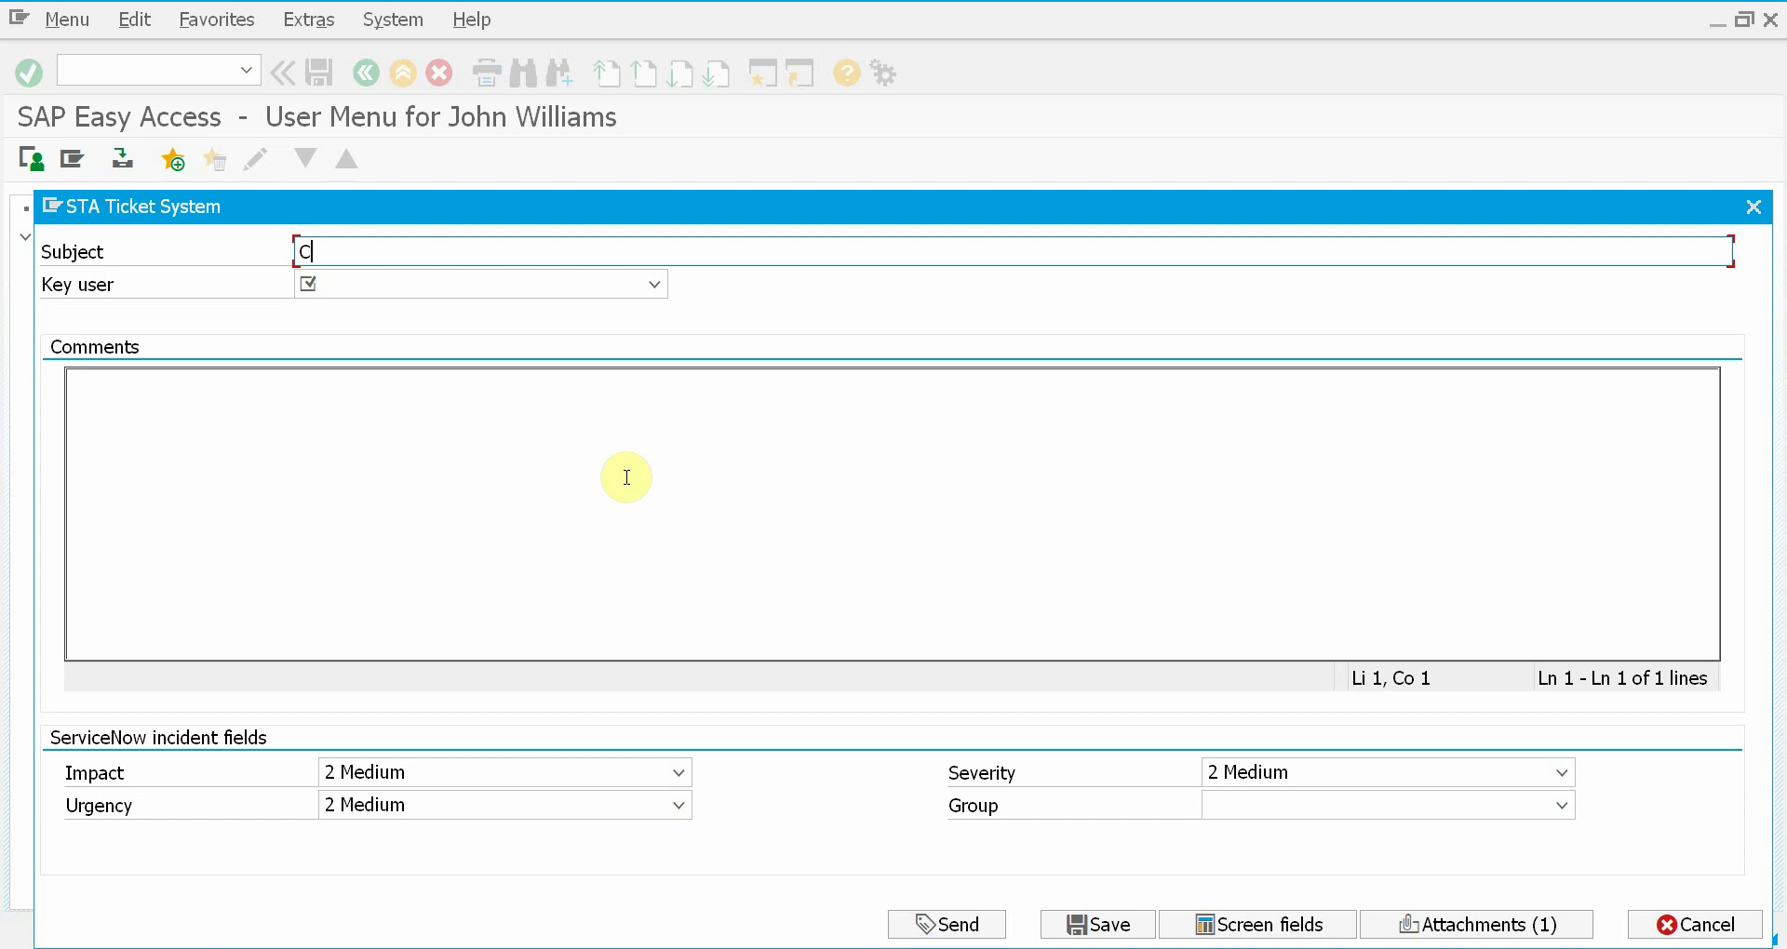
type("se tcode BP")
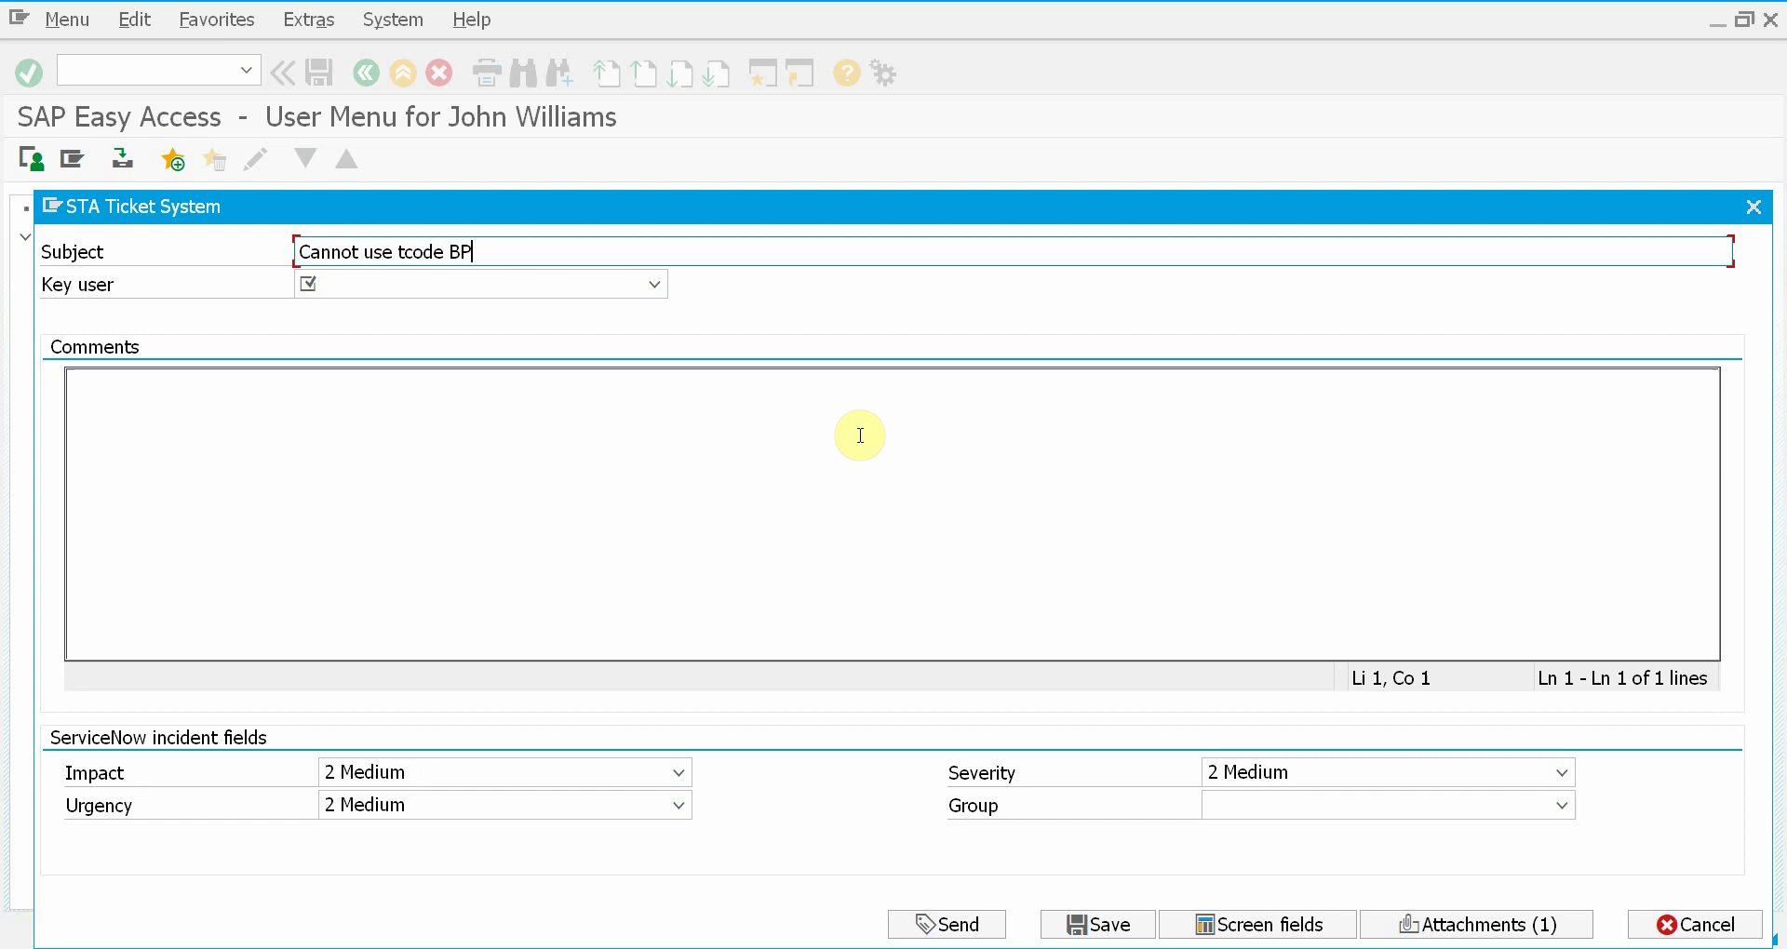
Route it to the first key user and group 11 SAP Human Resources, comment 'This is my problem.', and send.
left_click(655, 288)
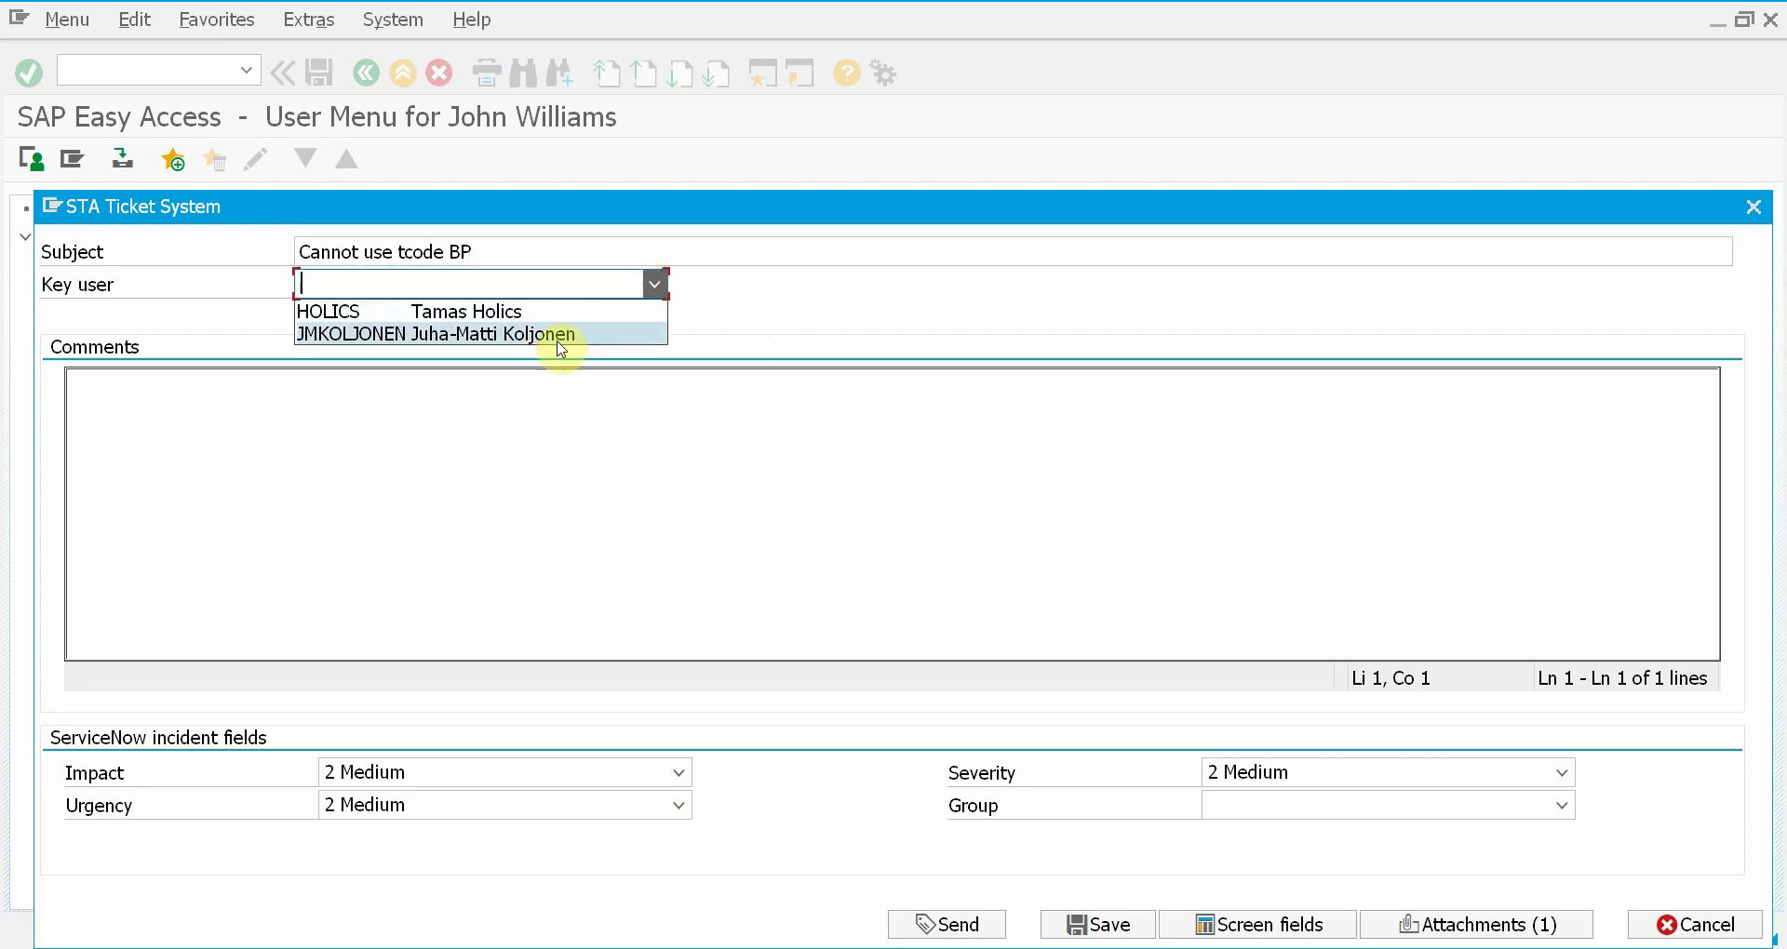
left_click(477, 317)
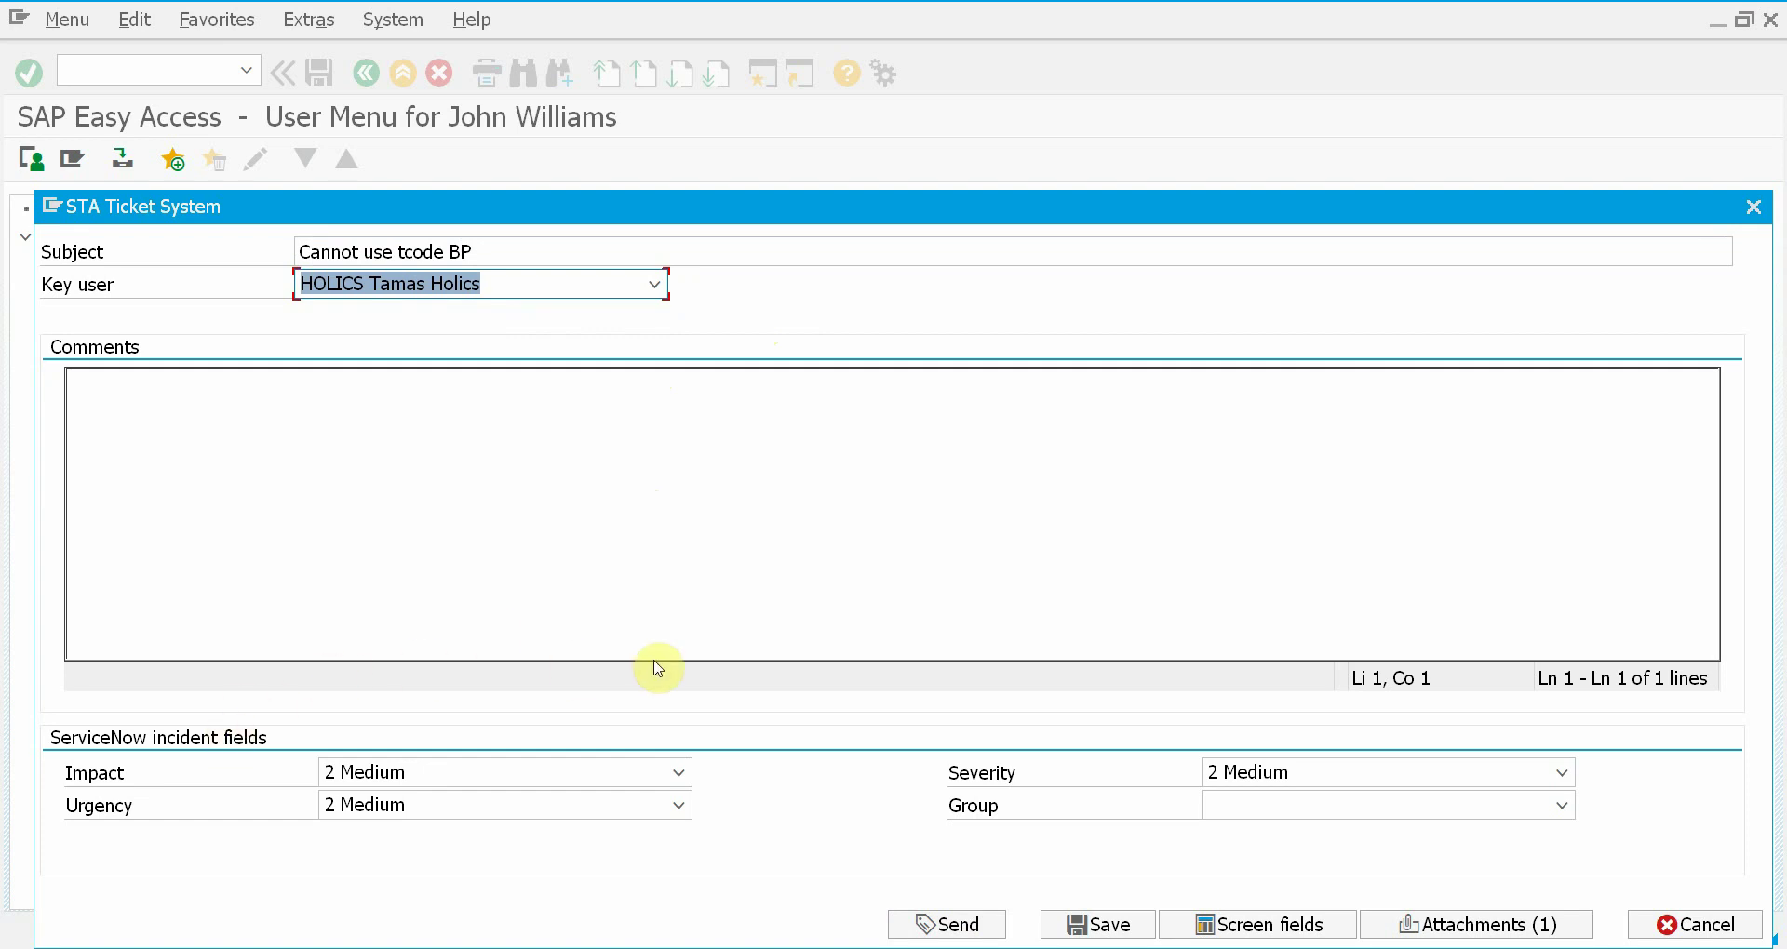
left_click(1292, 805)
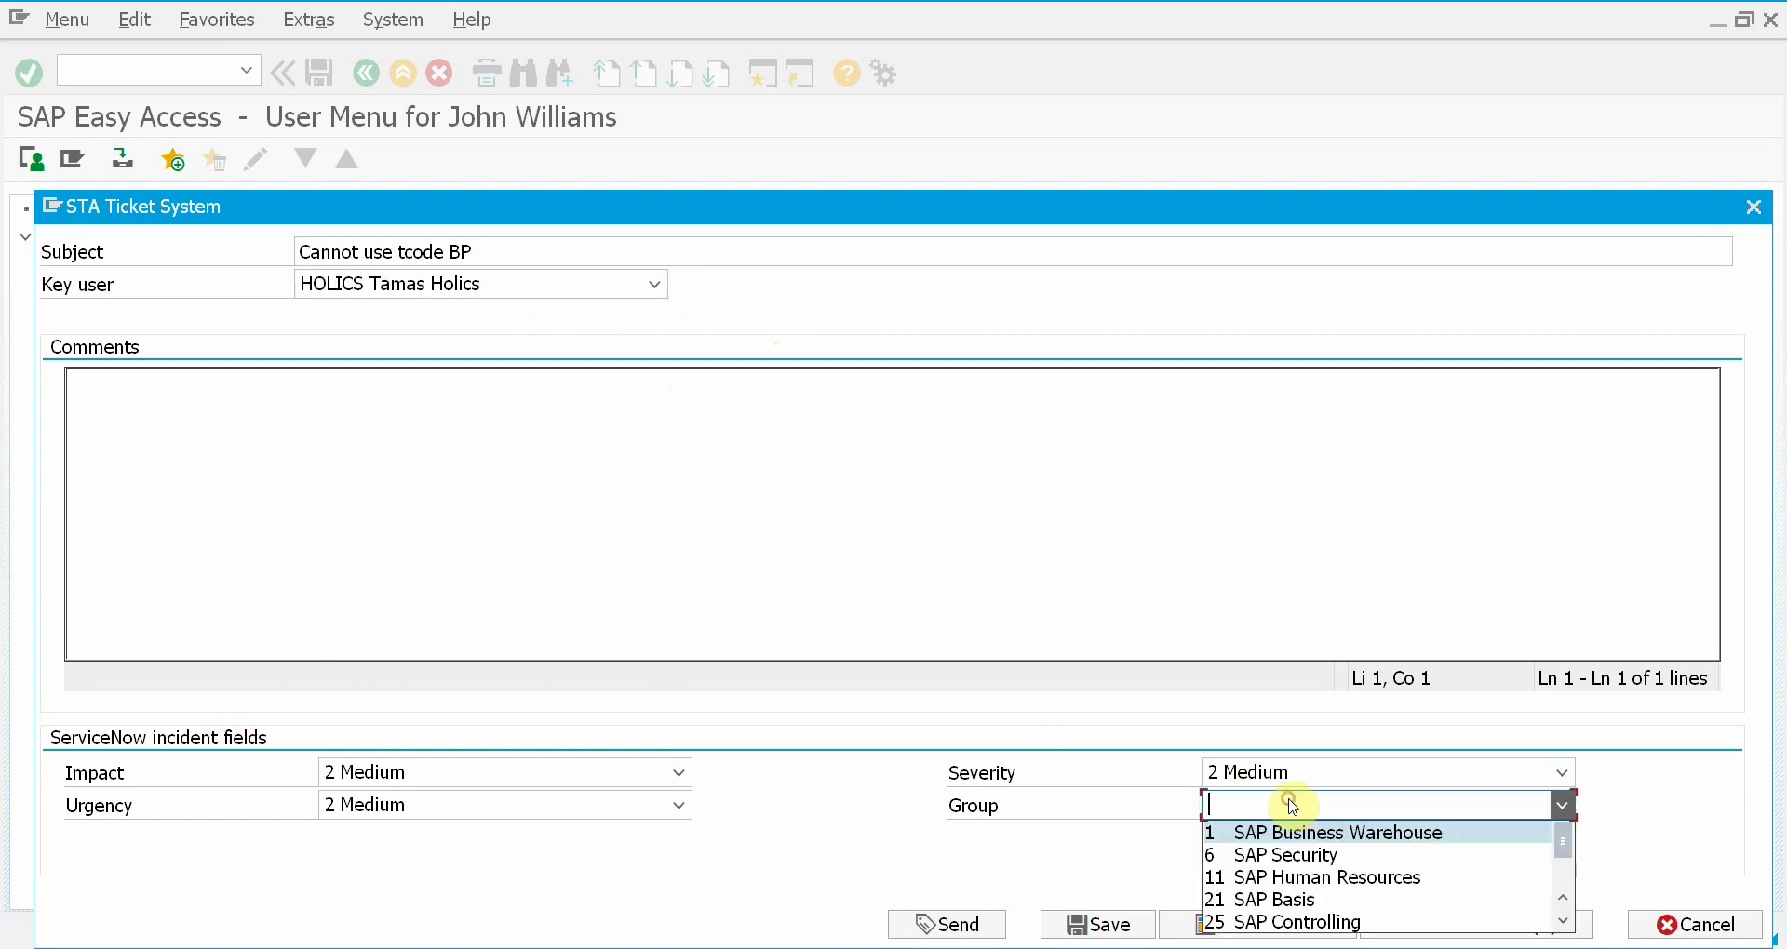
left_click(1387, 878)
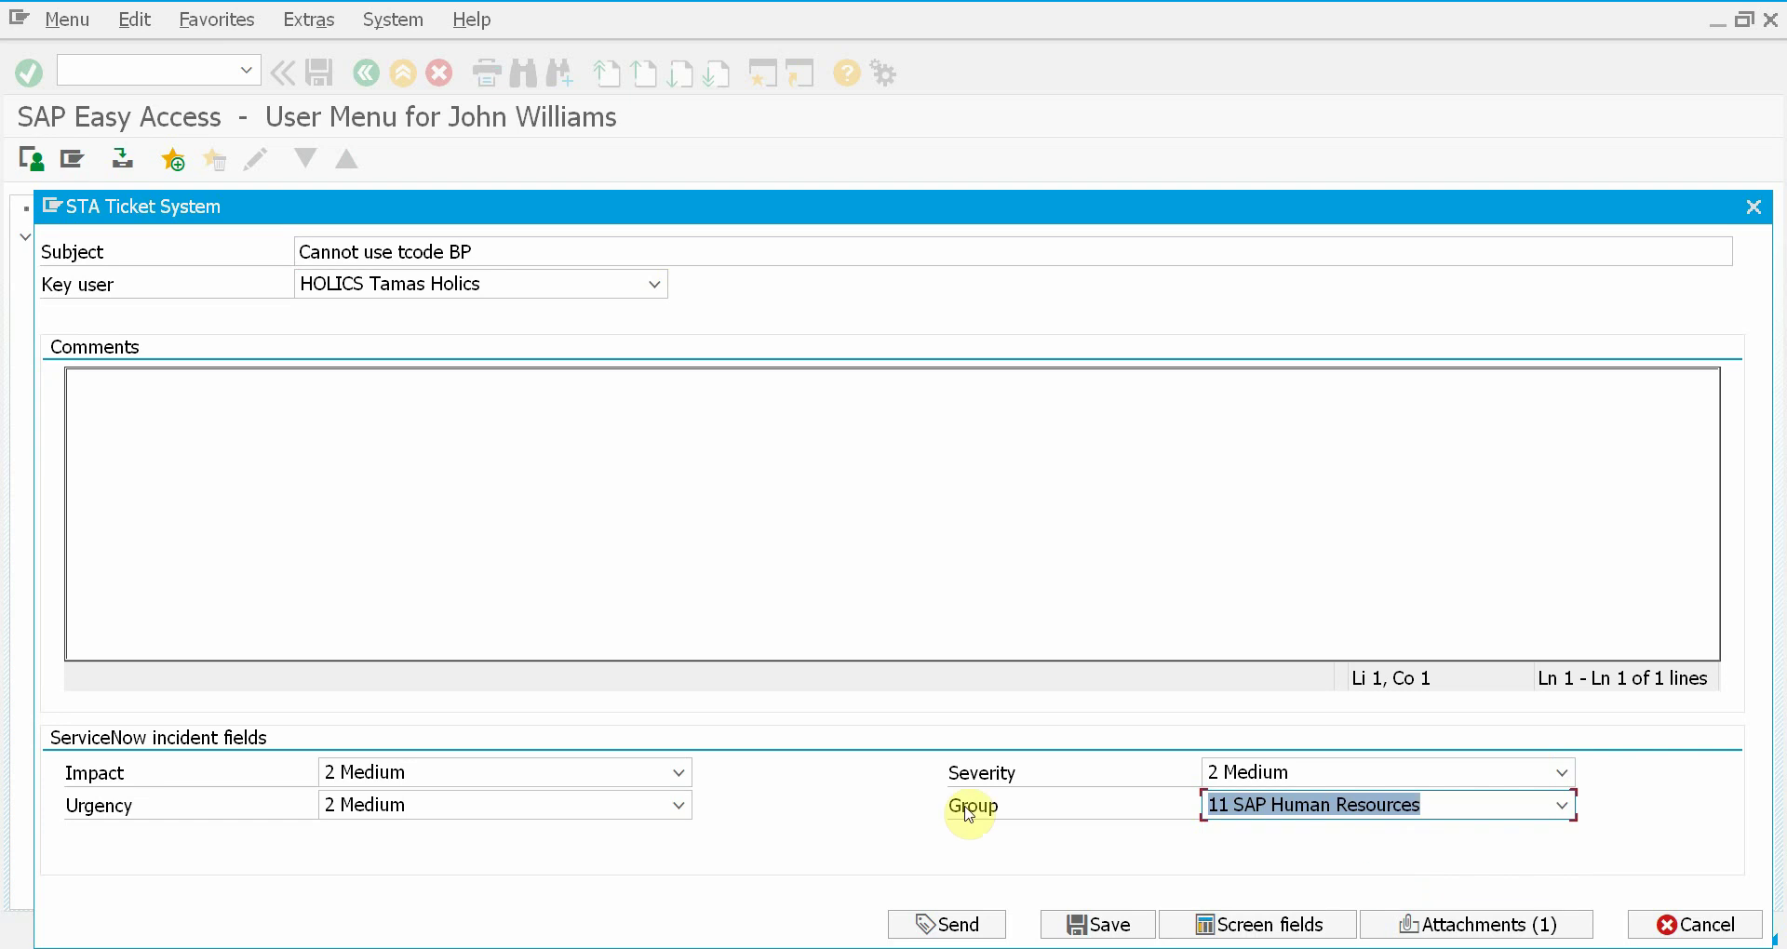
left_click(673, 610)
type("Th")
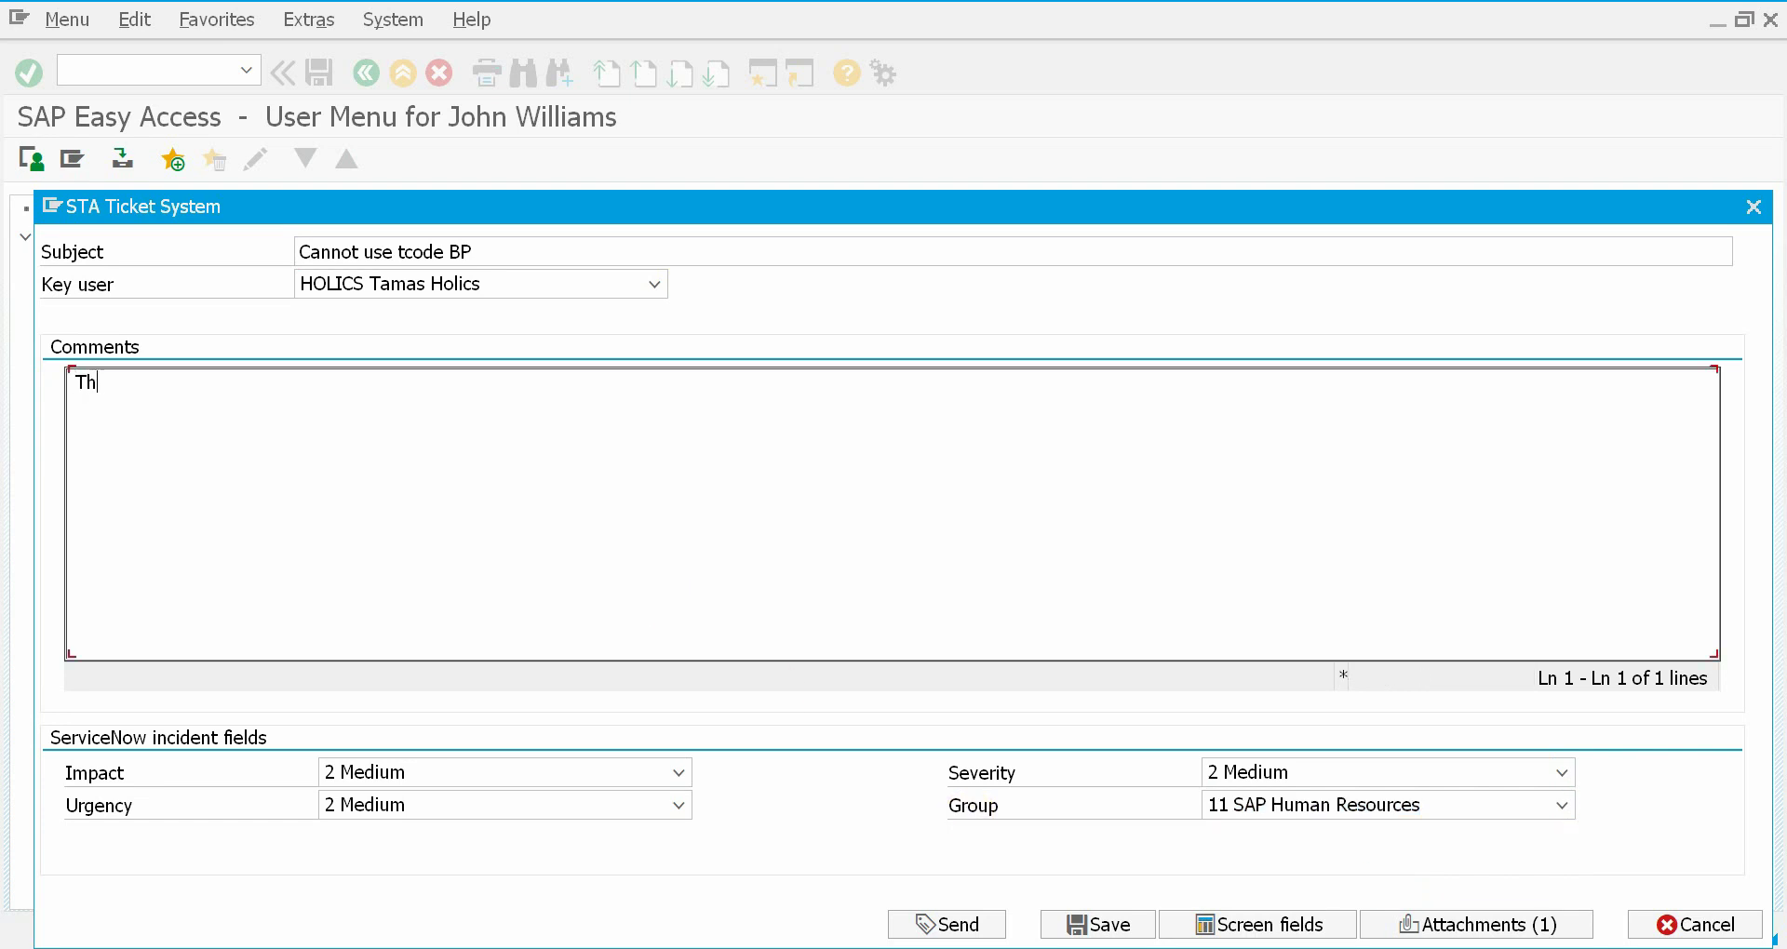
type("is is my problem.")
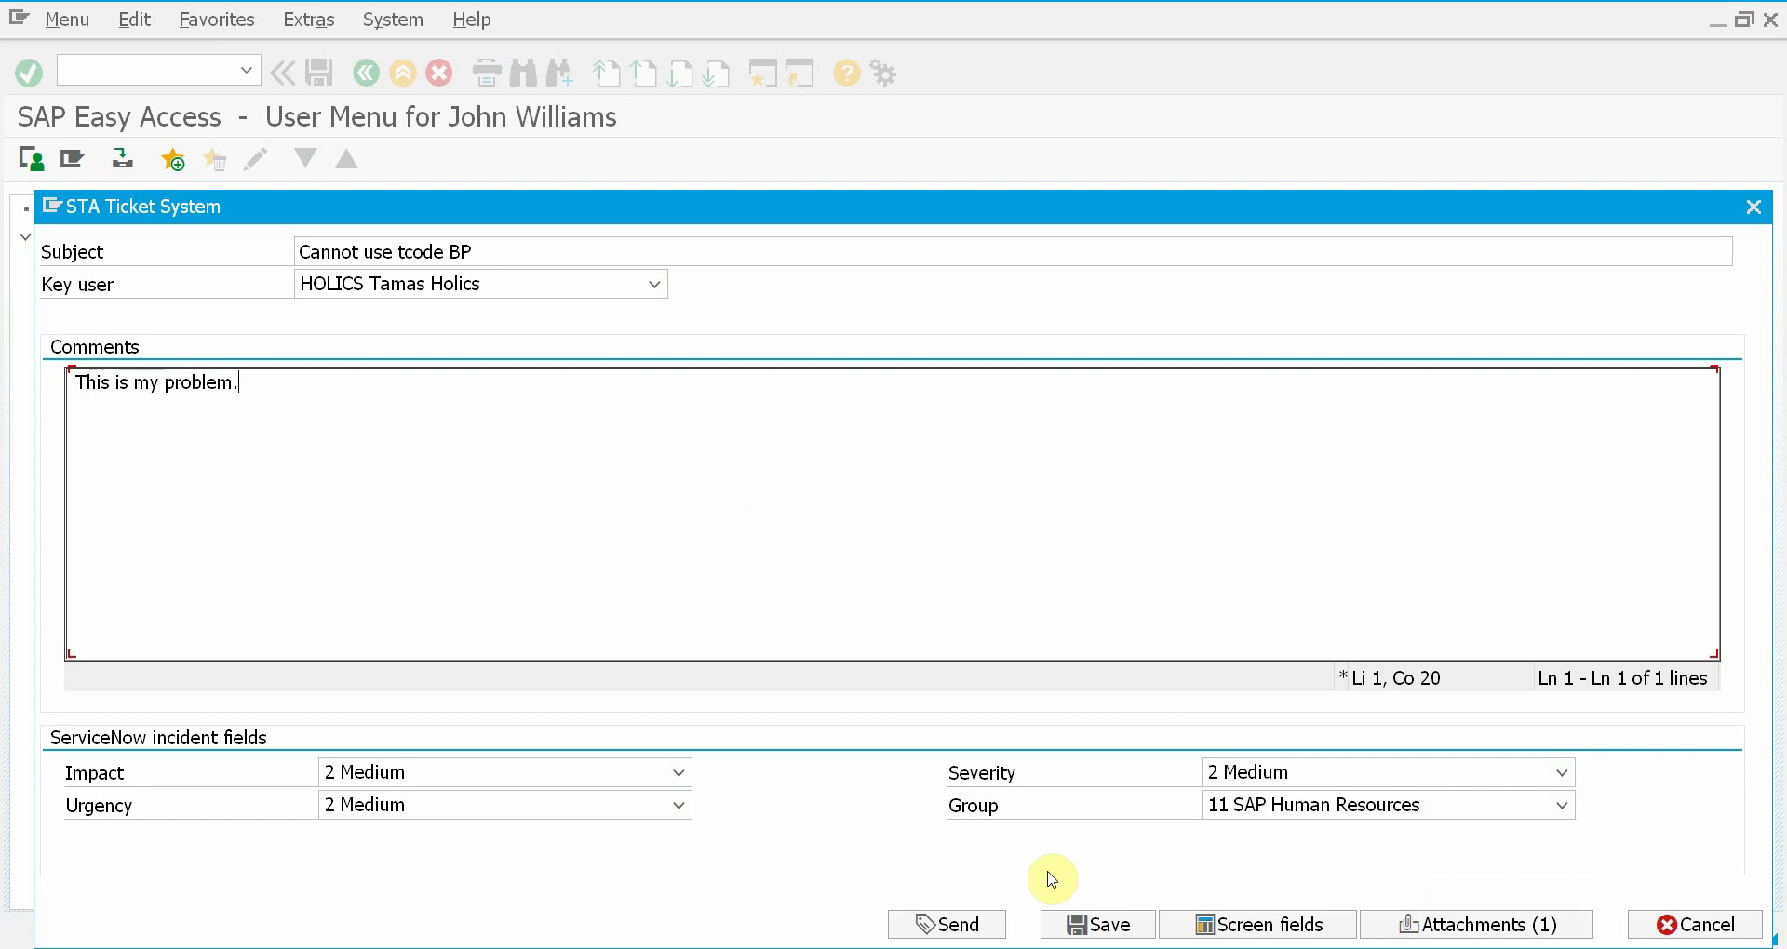
left_click(933, 925)
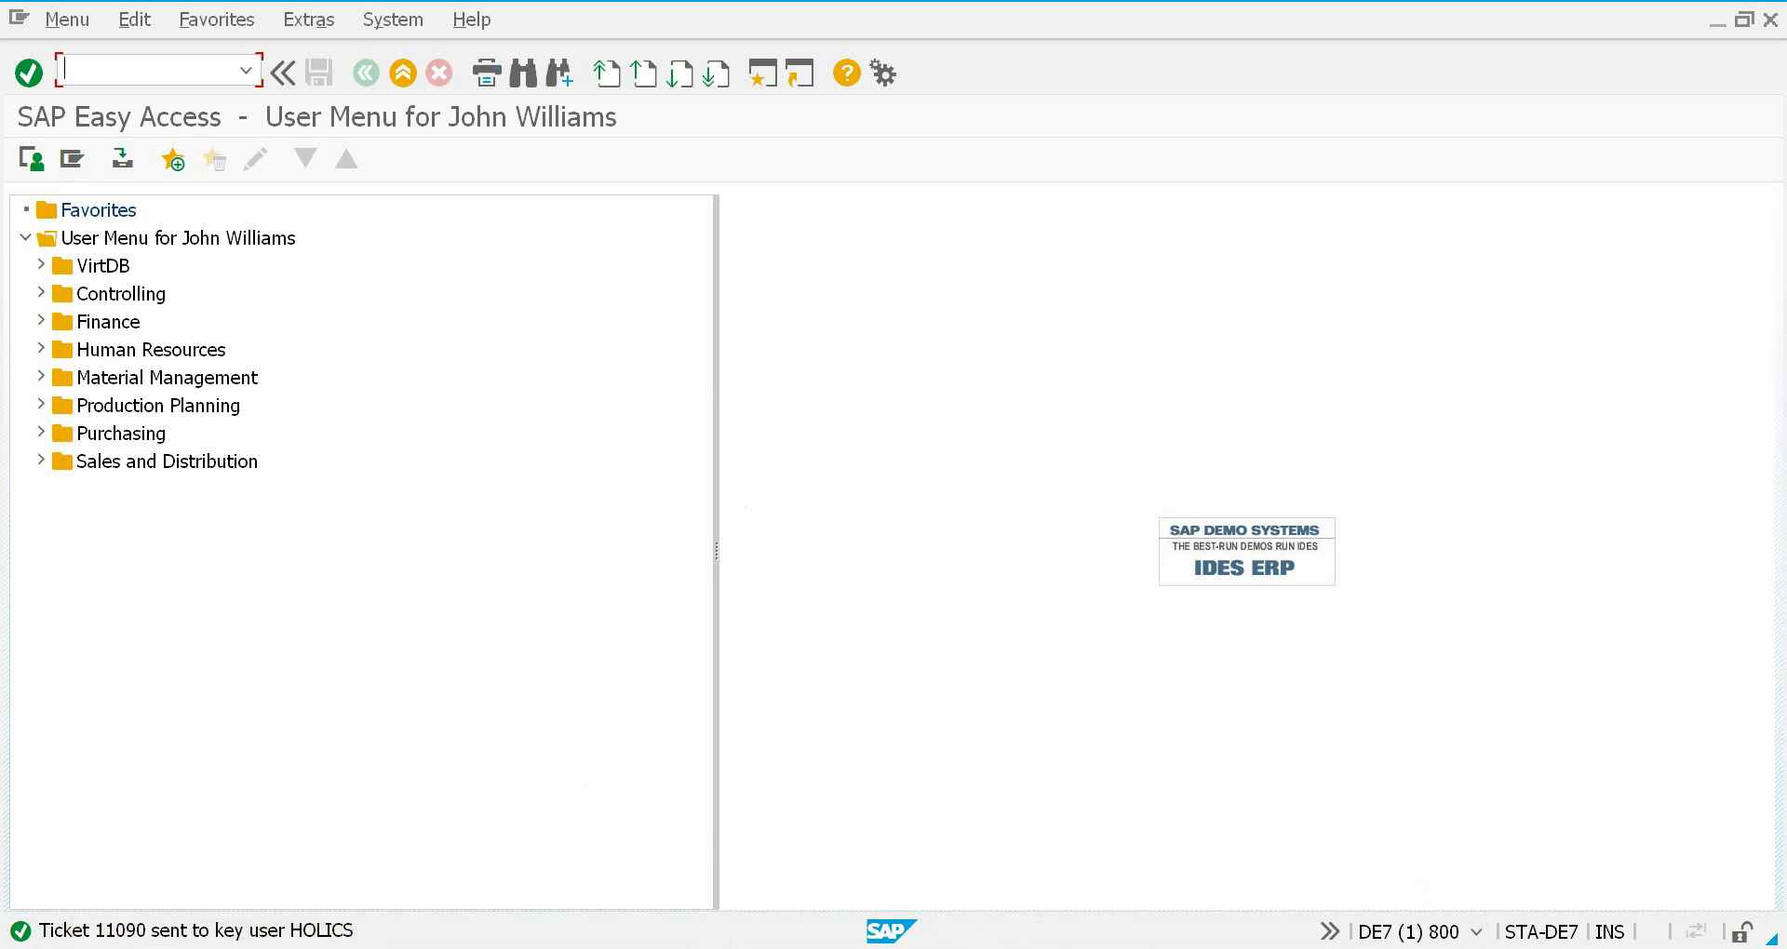
Switch to the key user's SAP session and open their inbox from the Express Information popup.
left_click(726, 942)
left_click(676, 812)
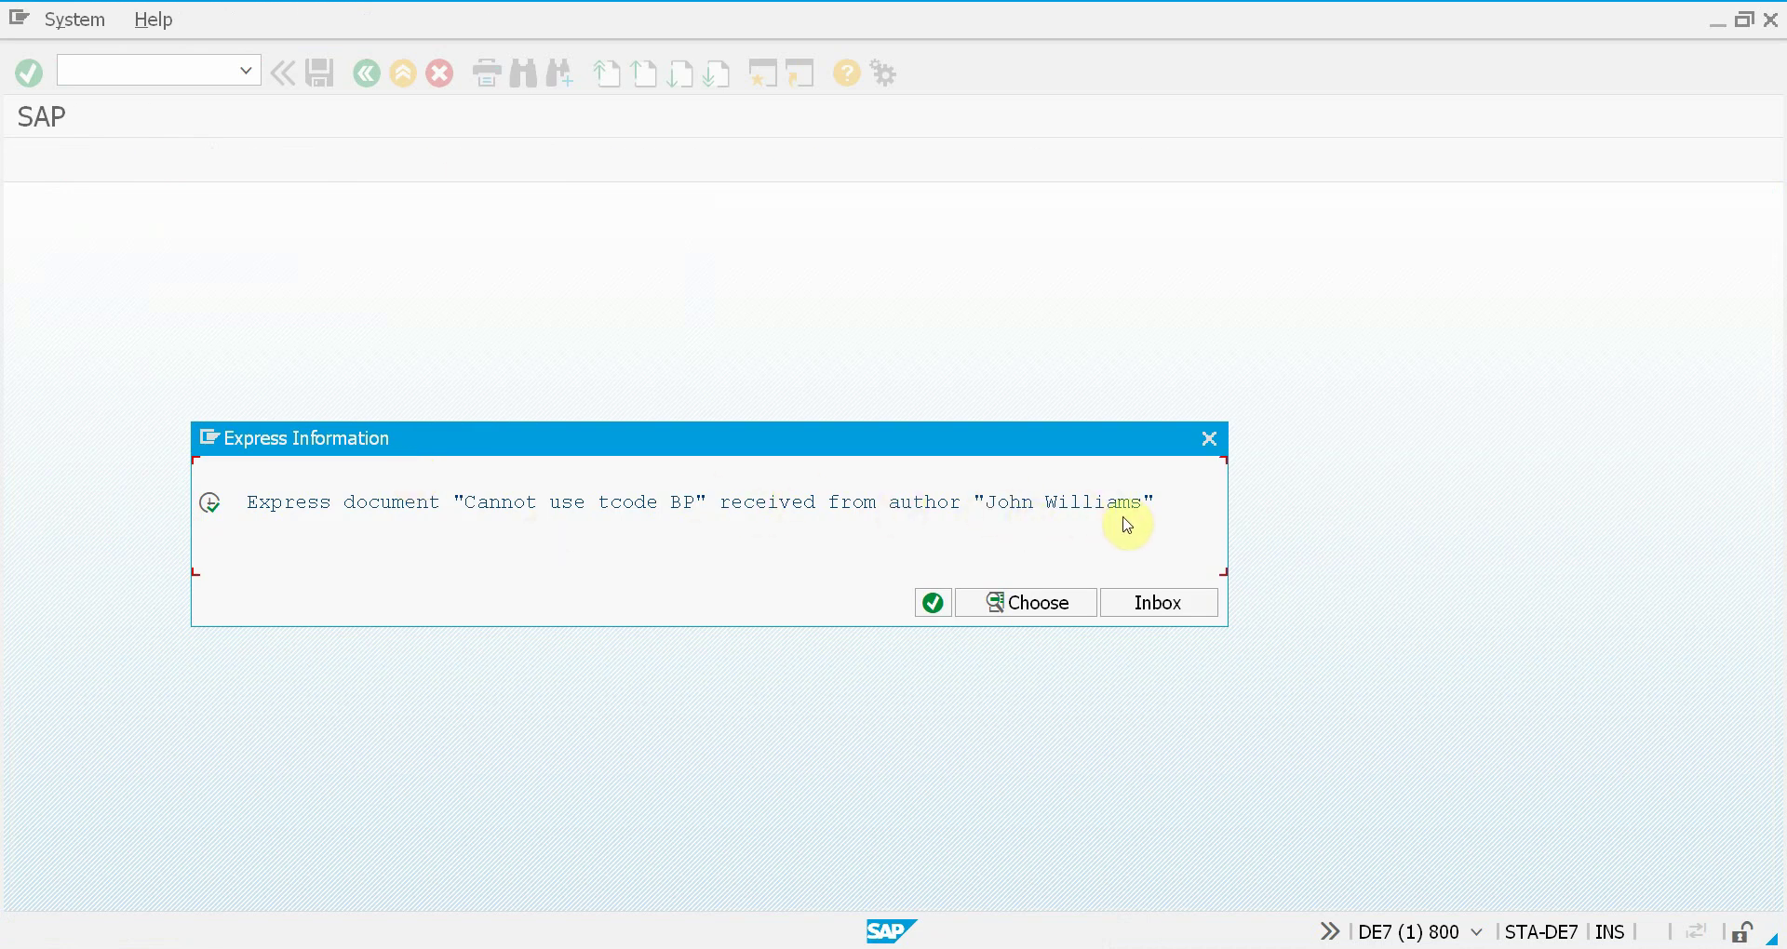
left_click(1169, 607)
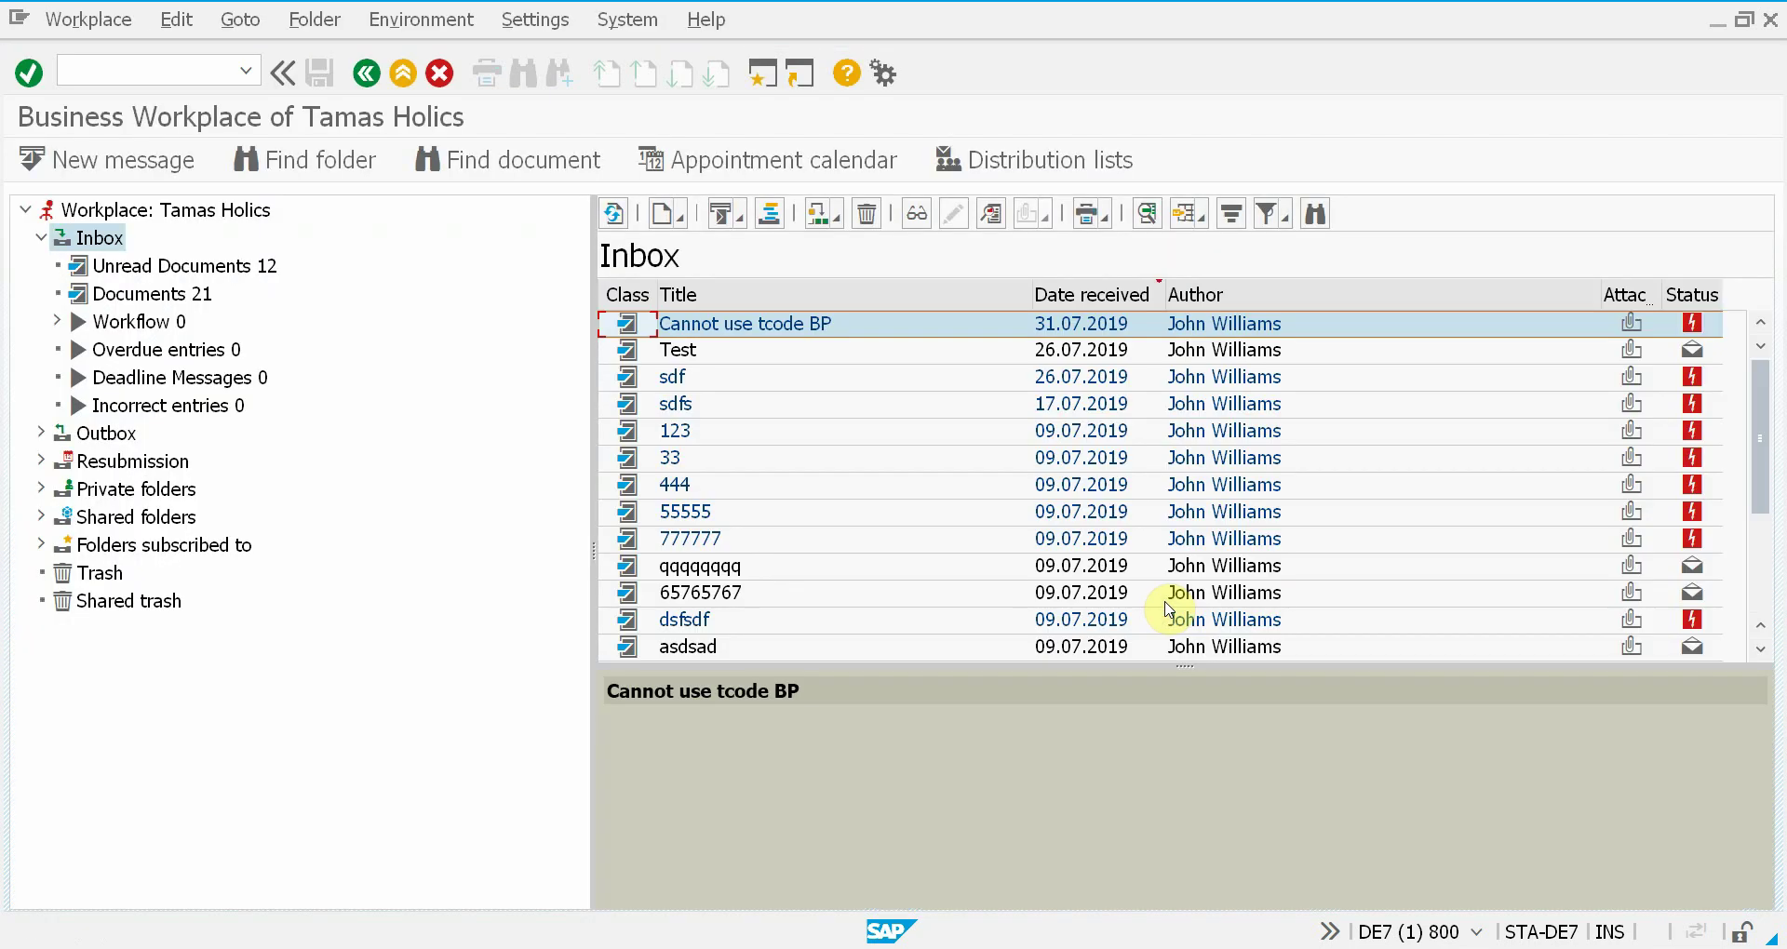
Open the 'Cannot use tcode BP' message in the inbox and its ticket PDF attachment.
double_click(873, 328)
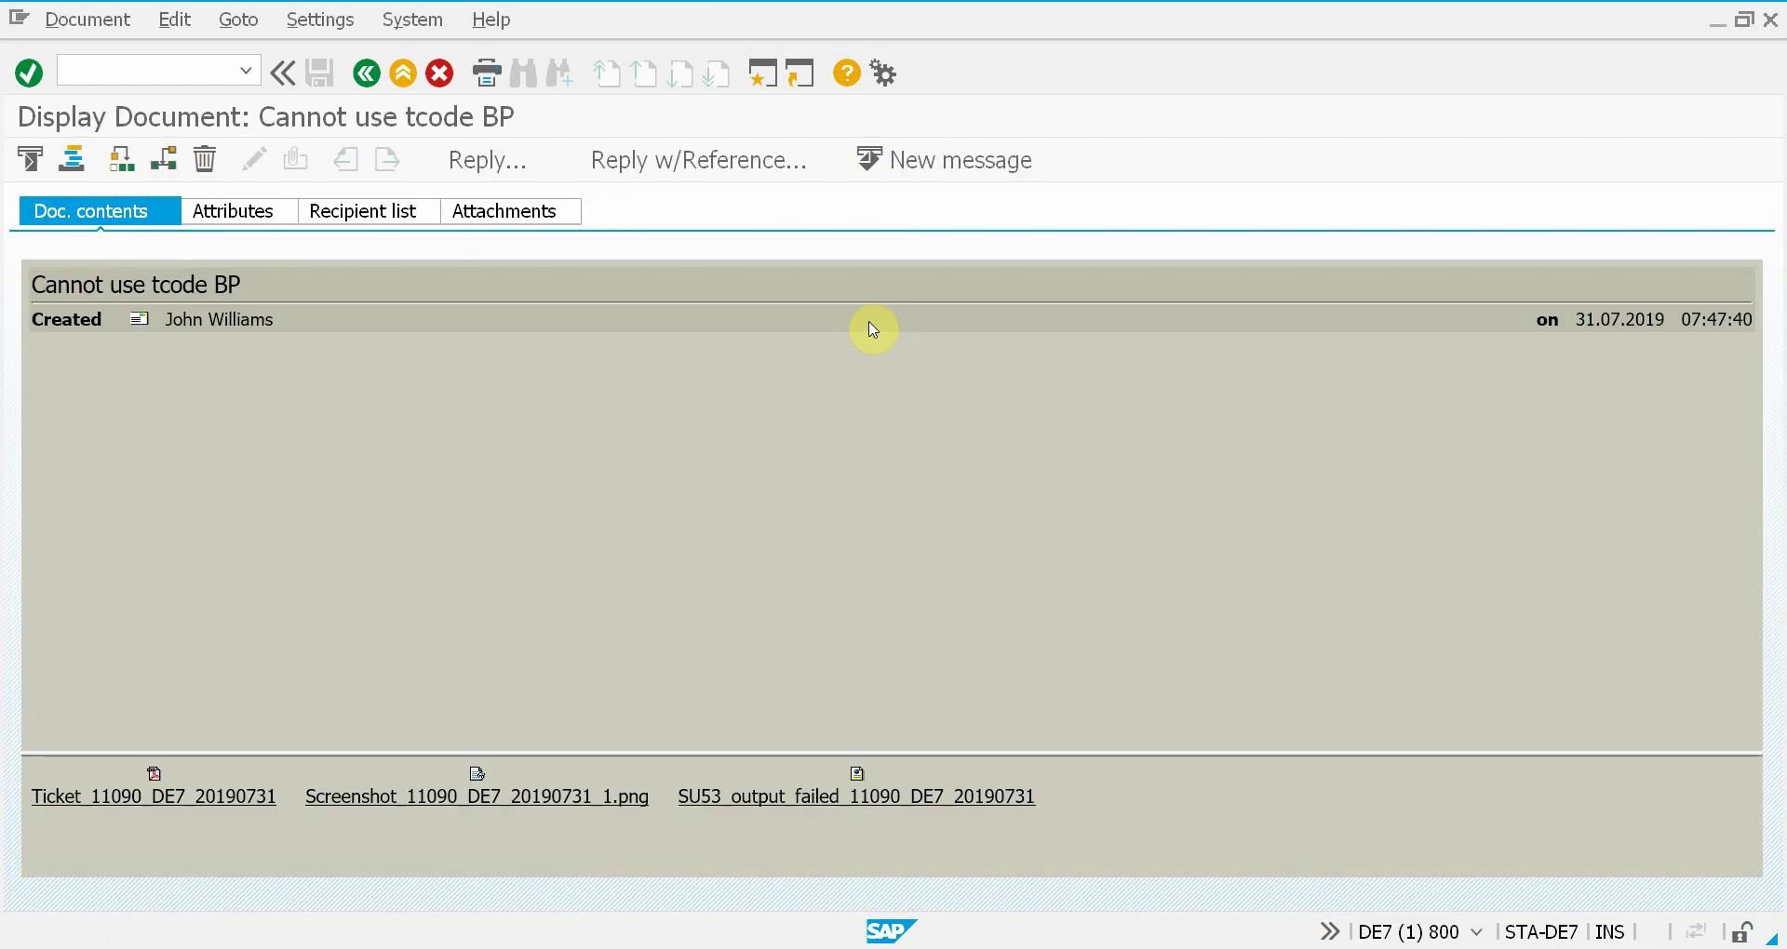
left_click(200, 798)
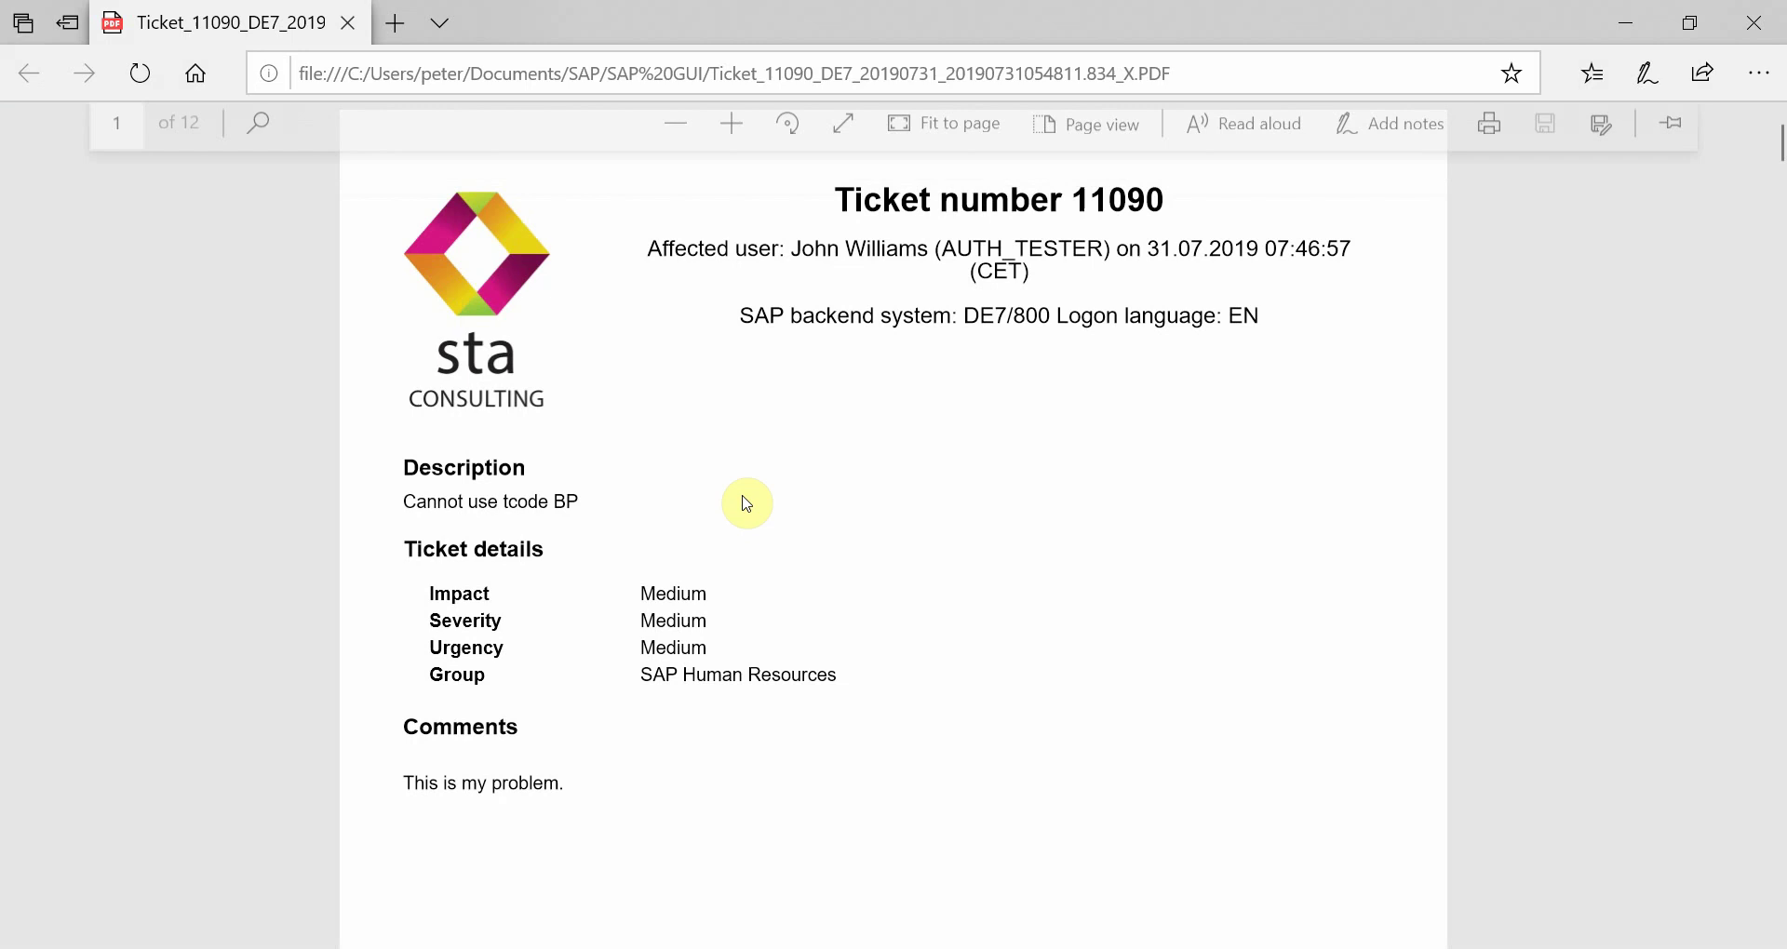
Read through and close the ticket PDF, then view and close the screenshot attachment.
scroll(745, 502, "down", 7)
scroll(746, 502, "down", 10)
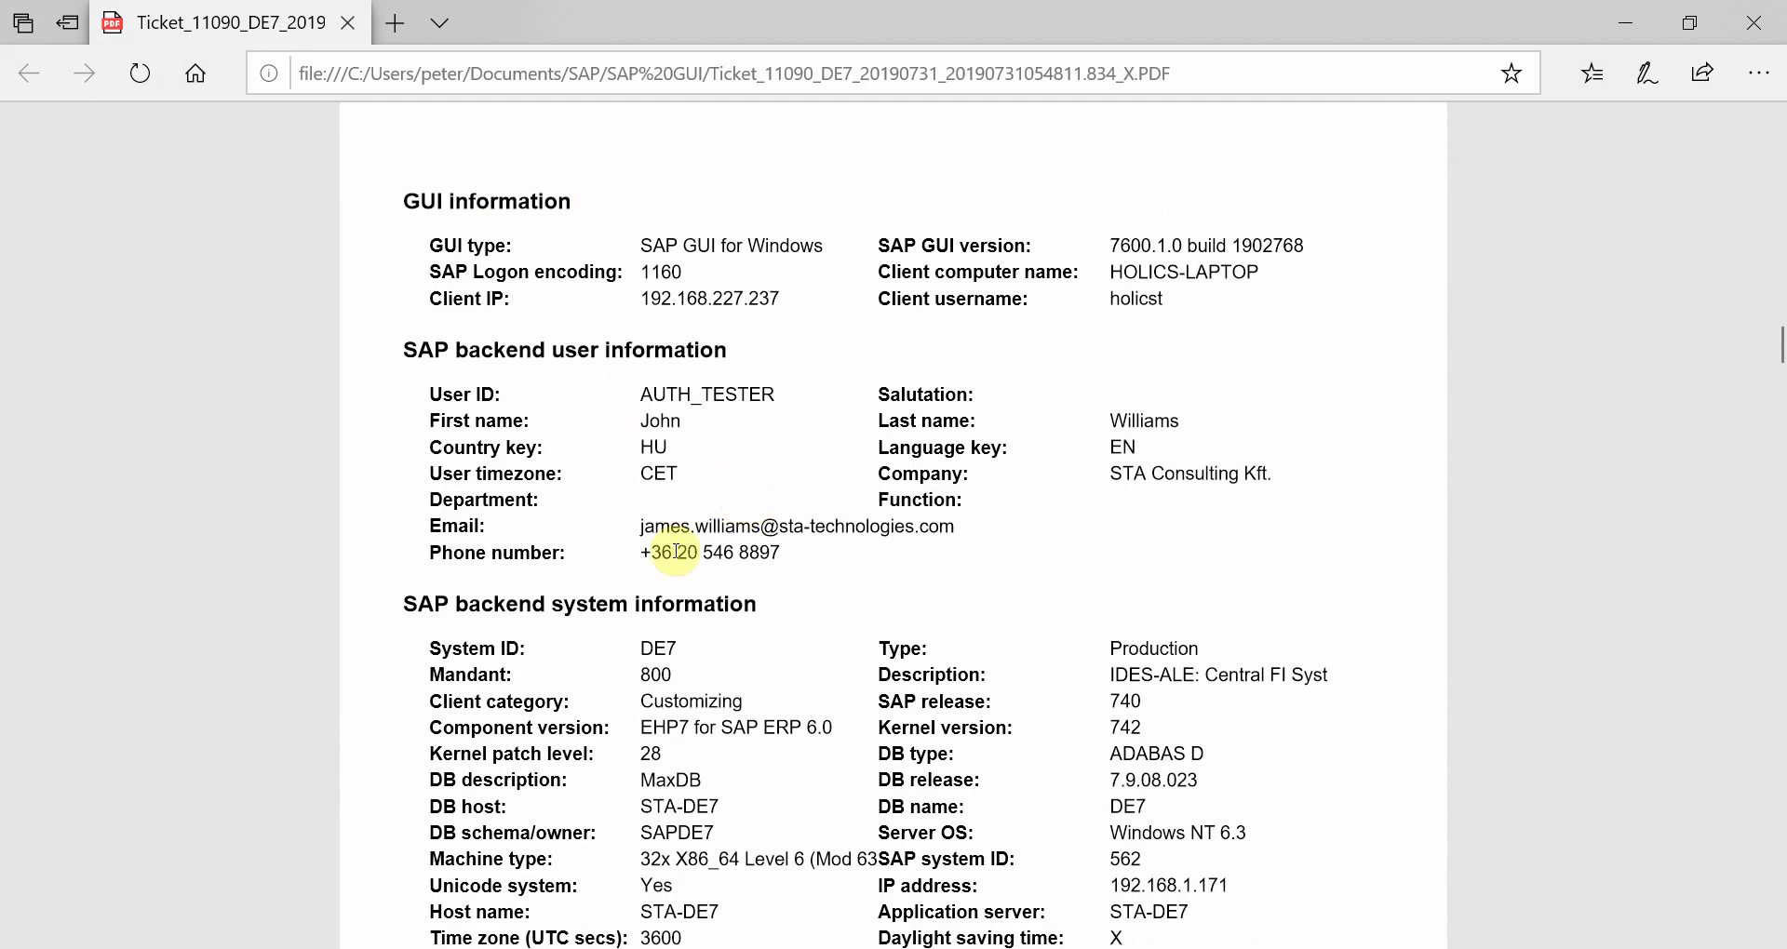
scroll(866, 757, "down", 5)
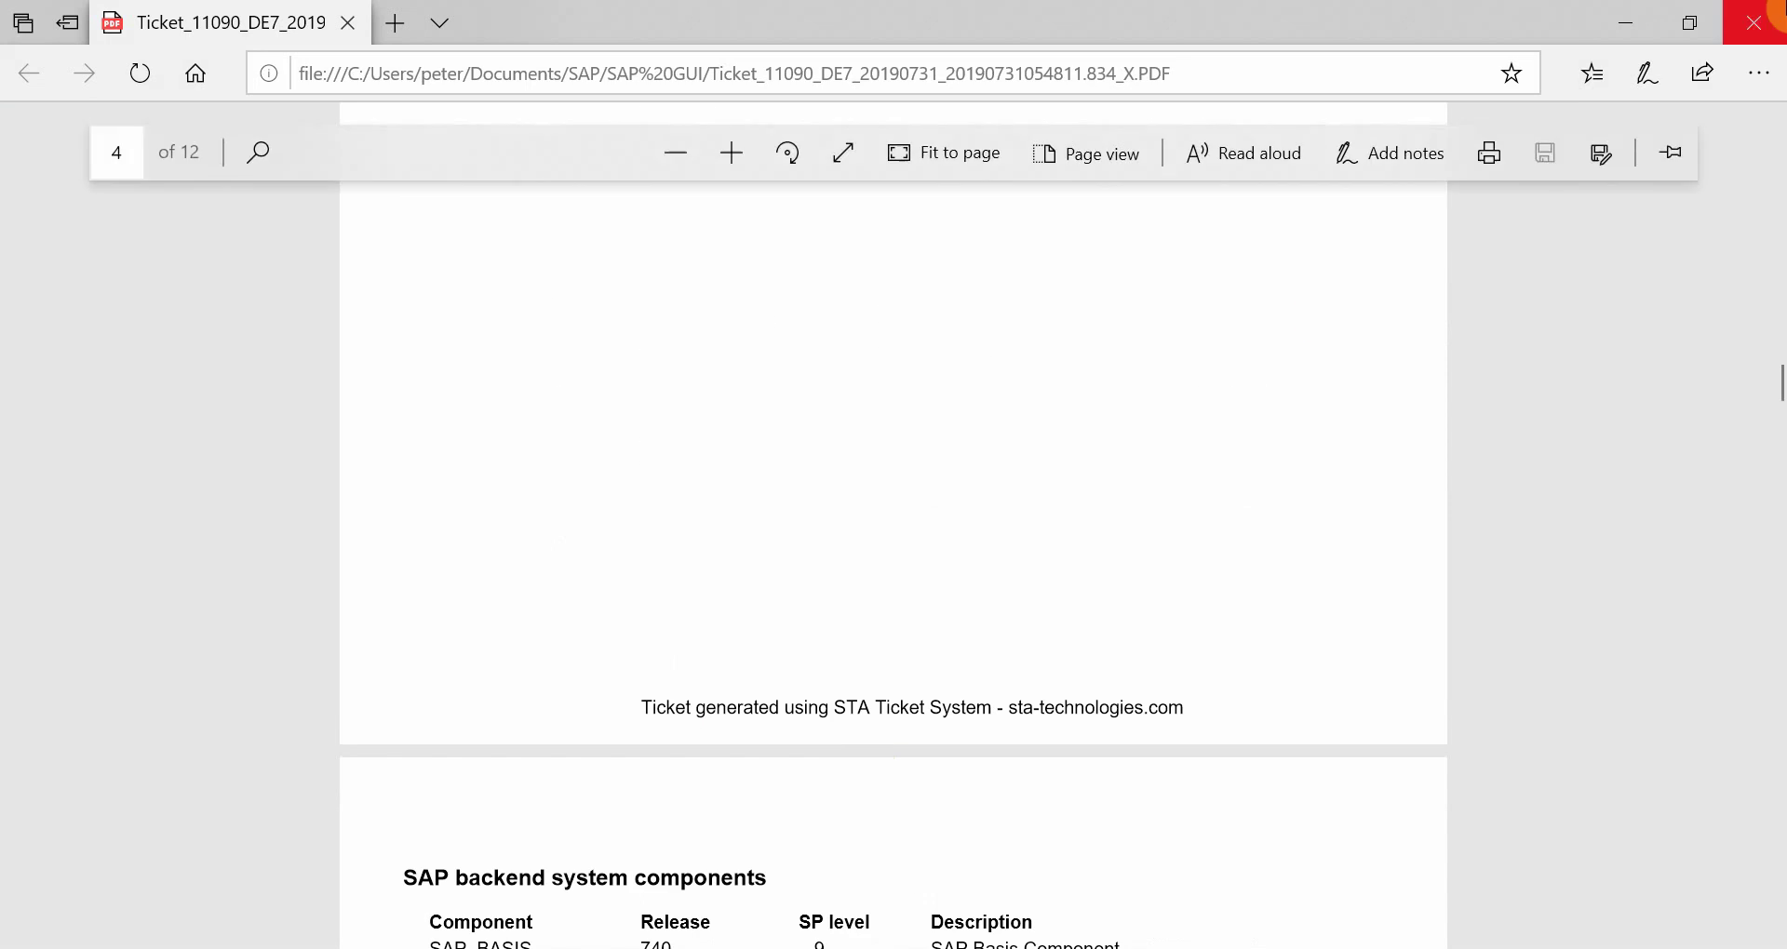
left_click(1765, 16)
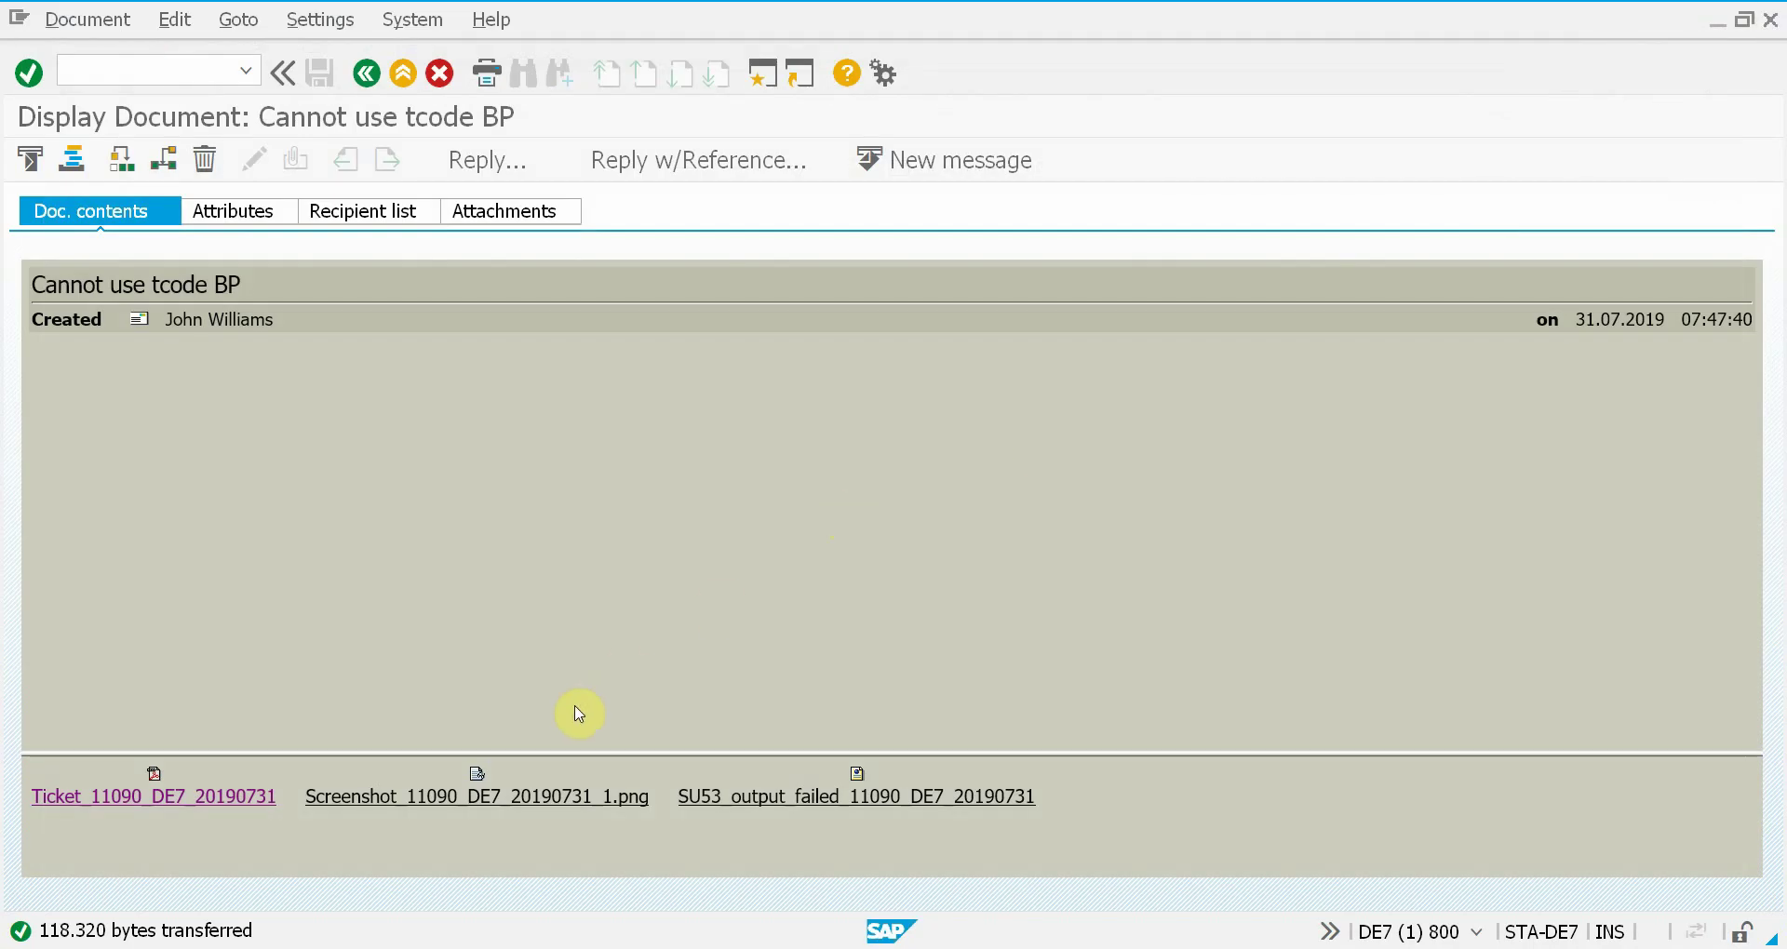
left_click(521, 795)
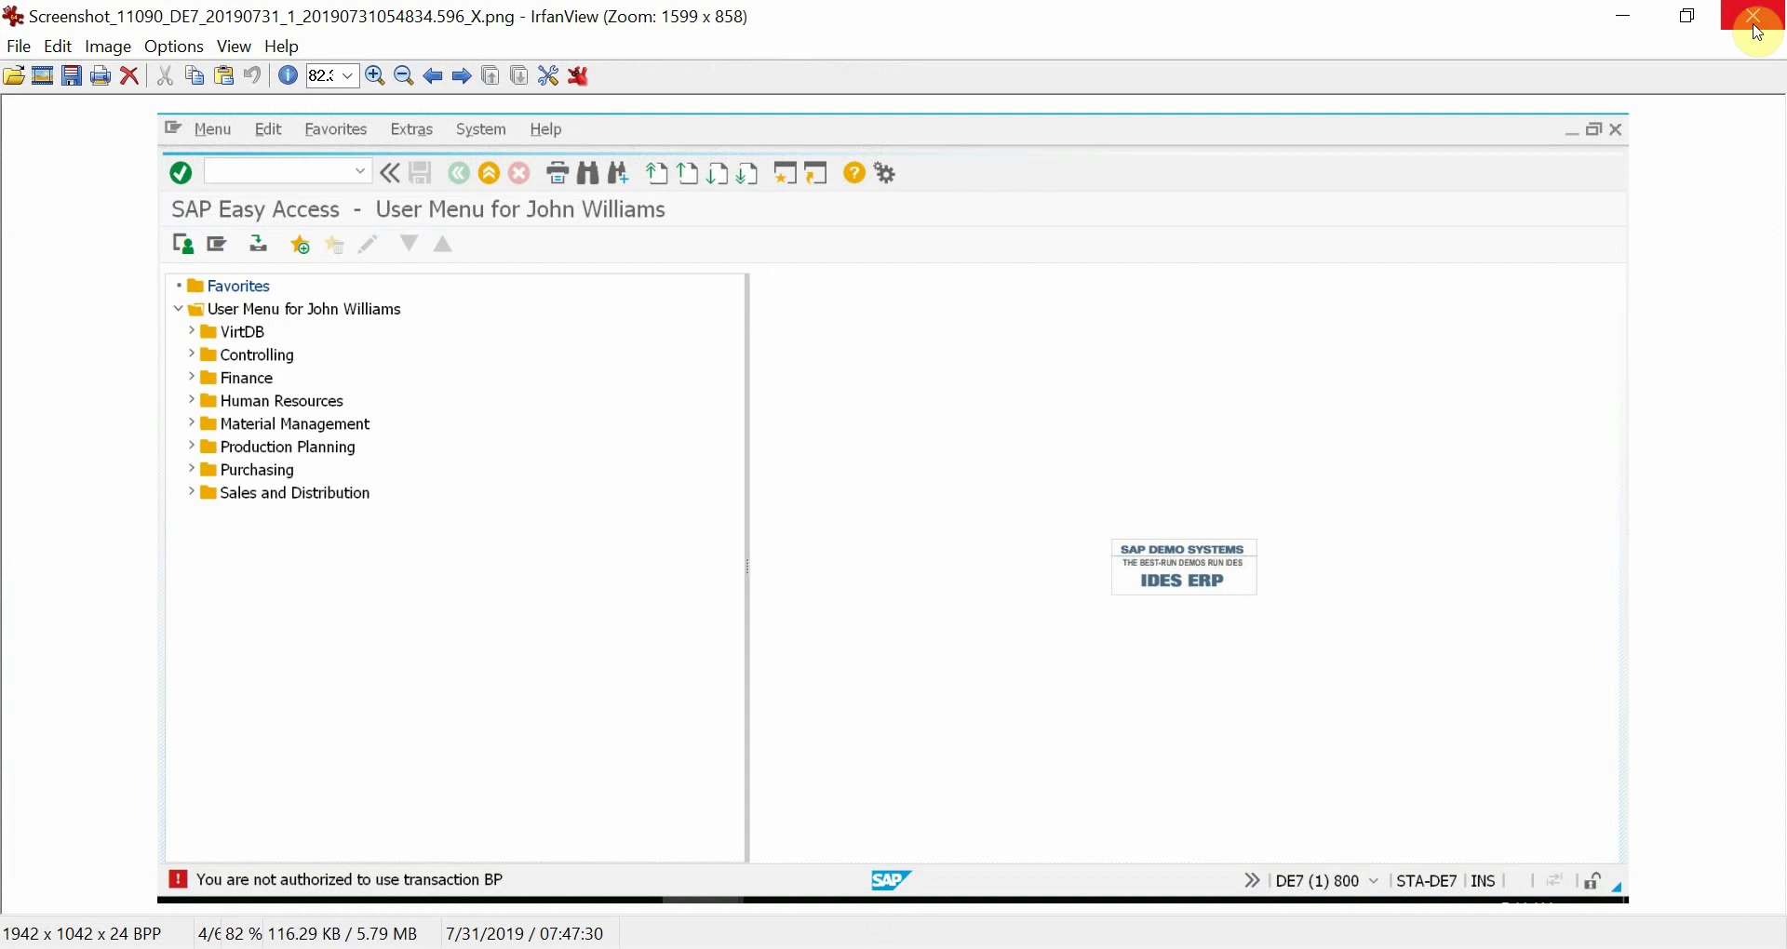
left_click(1756, 25)
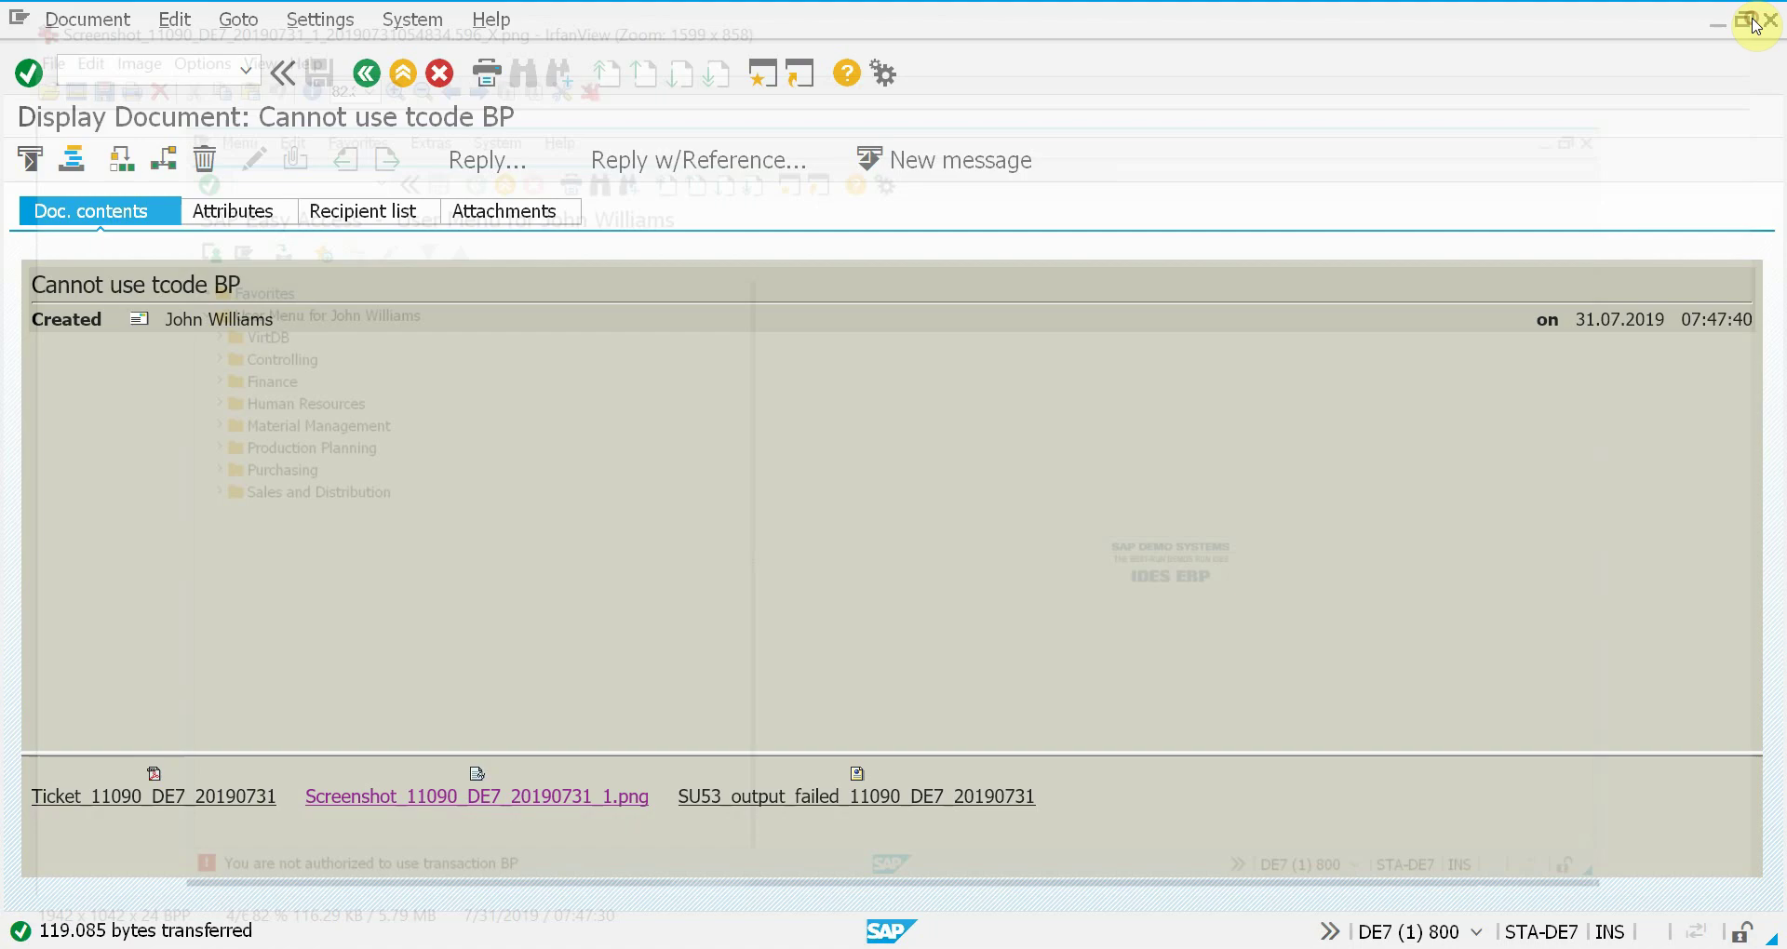
left_click(770, 798)
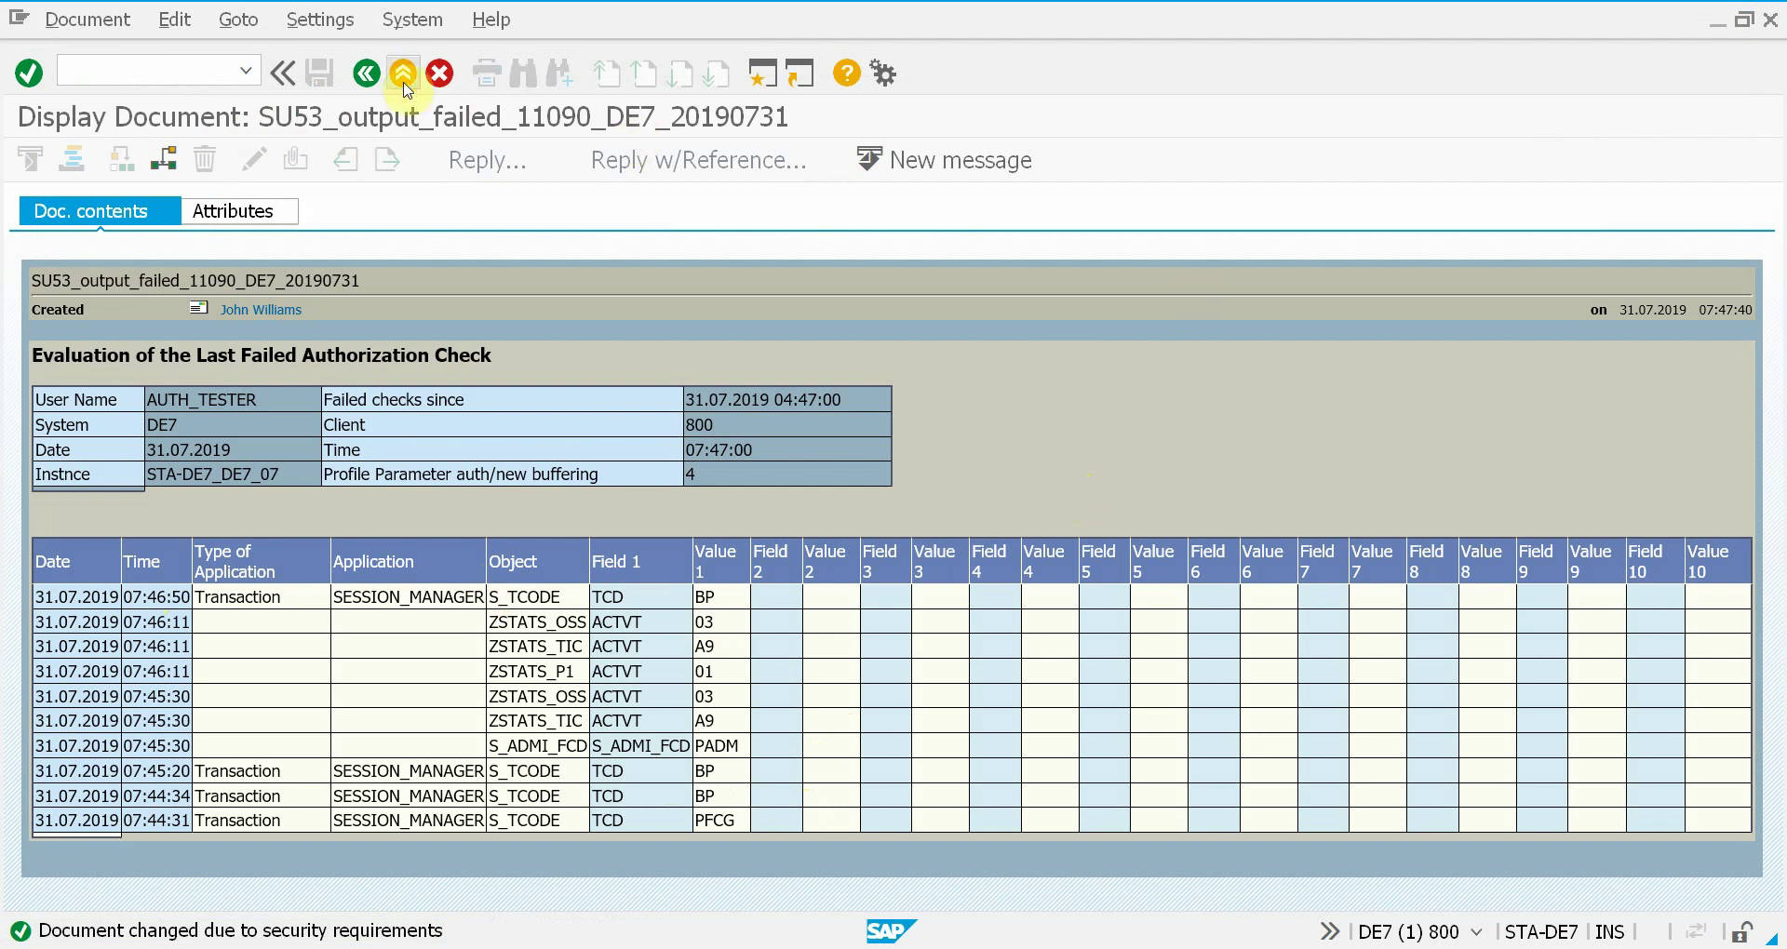
left_click(365, 72)
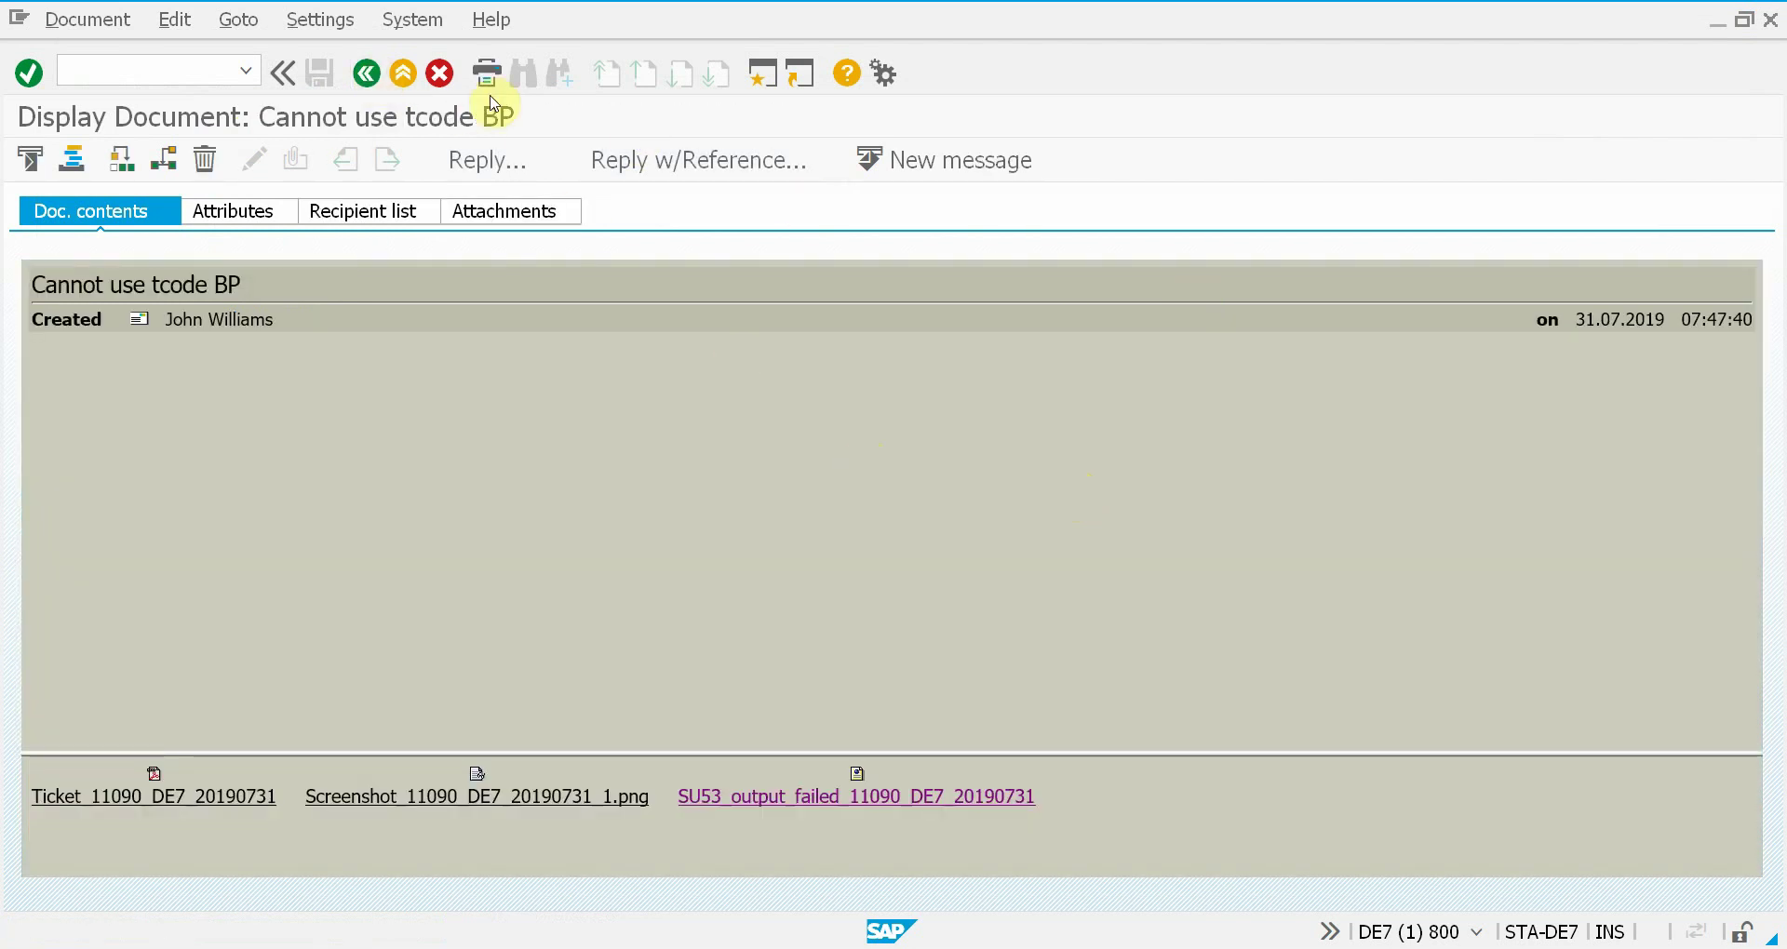
Return to SAP Easy Access and run the 'Tickets sent to Key Users' favorite.
left_click(376, 78)
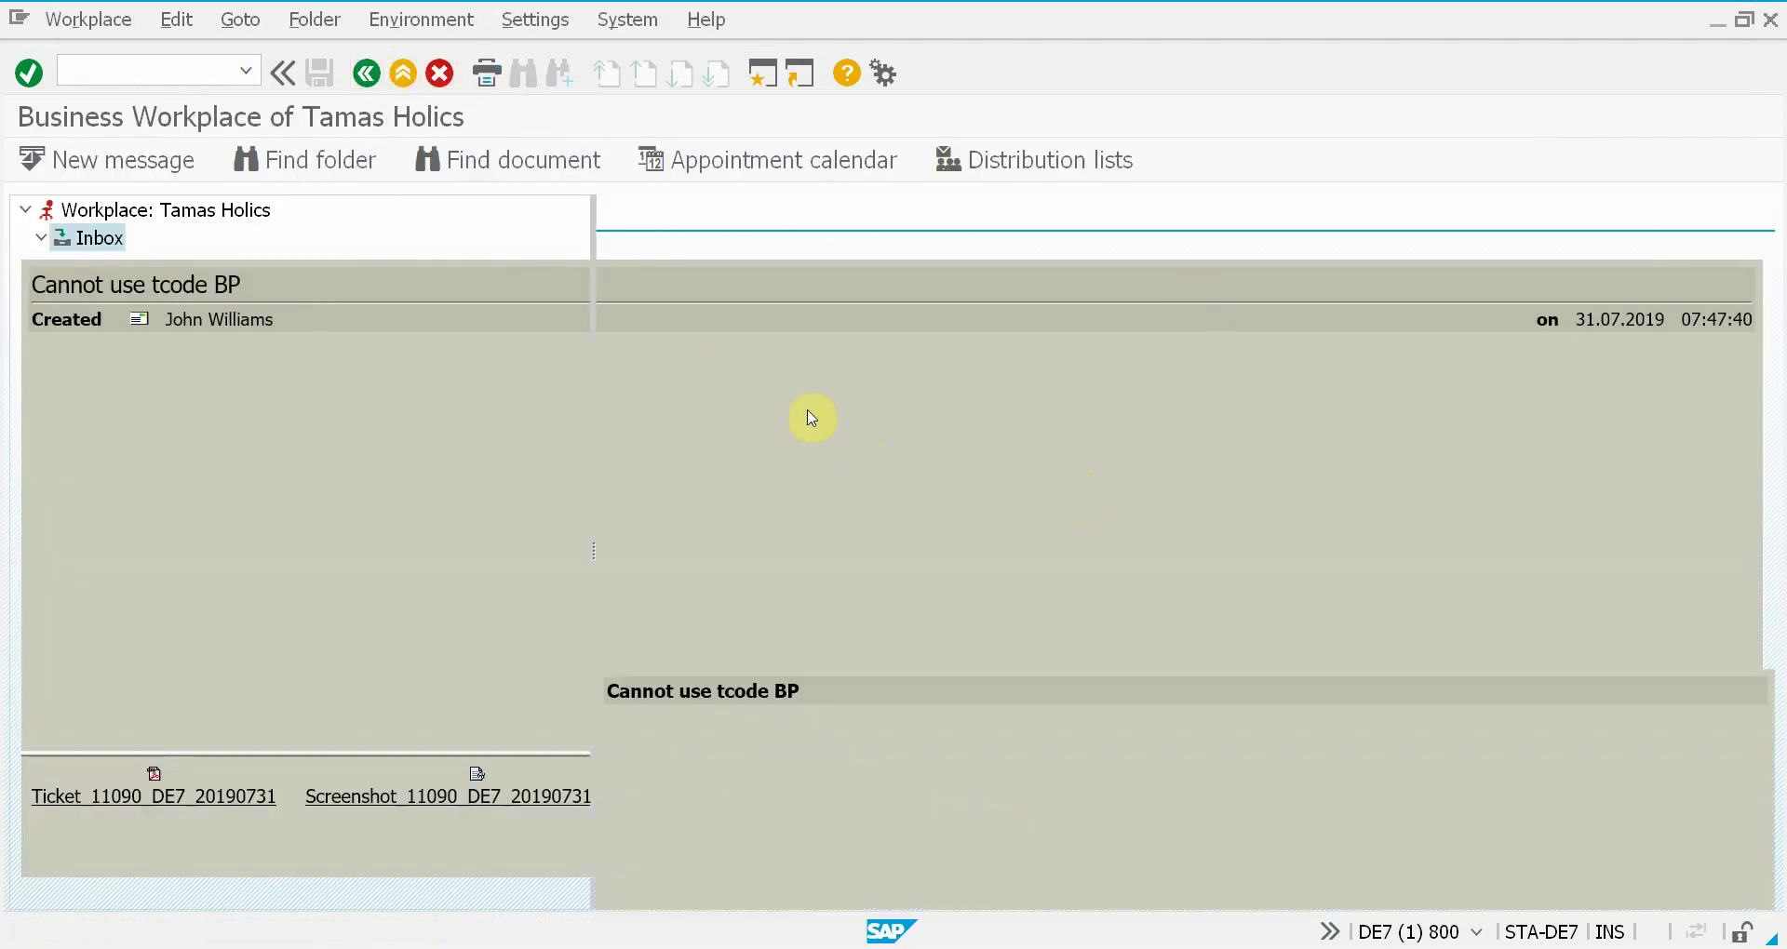
left_click(402, 74)
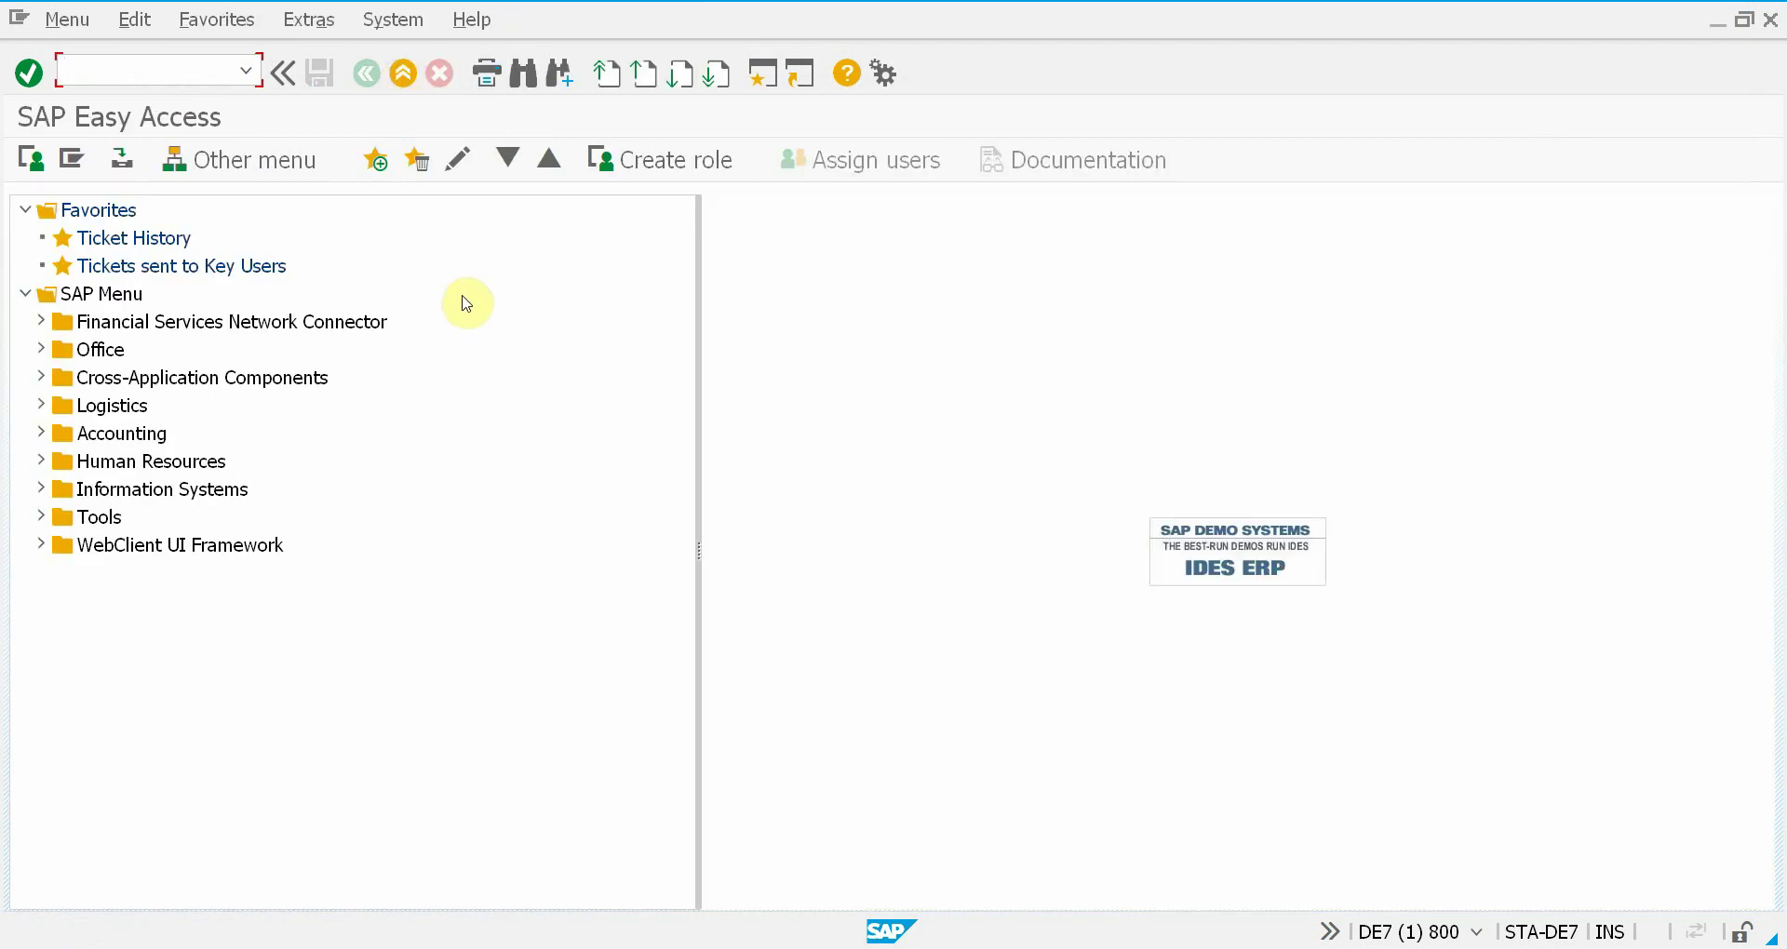
double_click(157, 269)
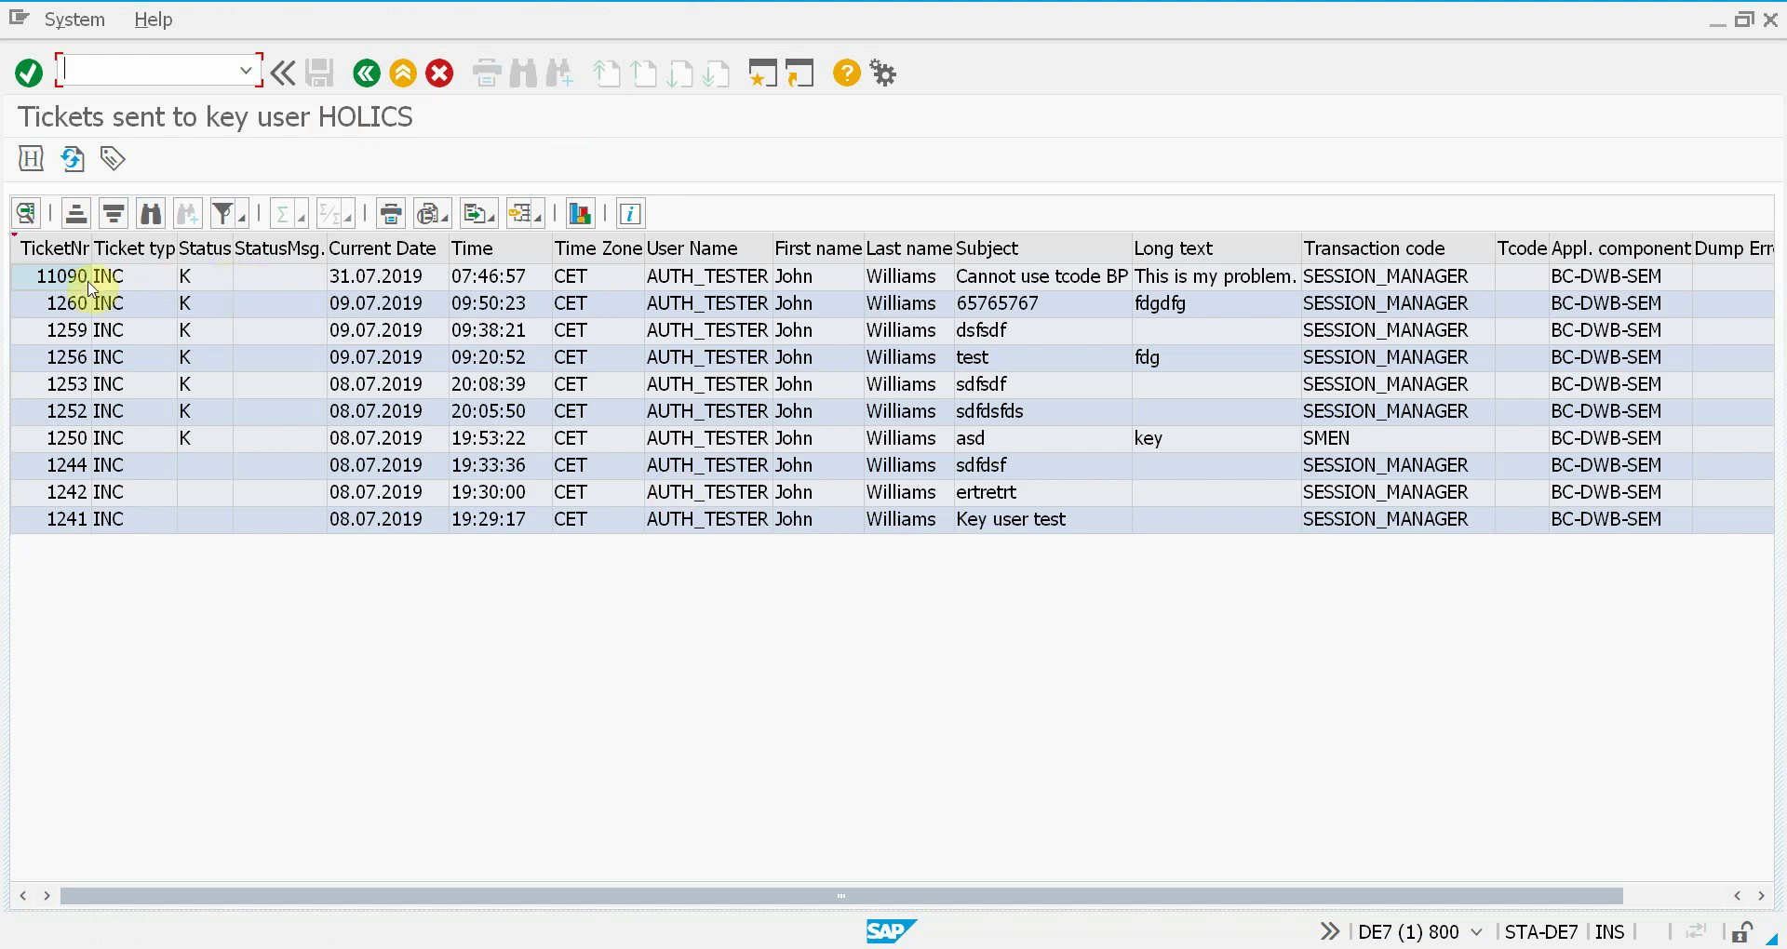
Select ticket 11090 and open its STA Ticket System form for ServiceNow.
left_click(53, 277)
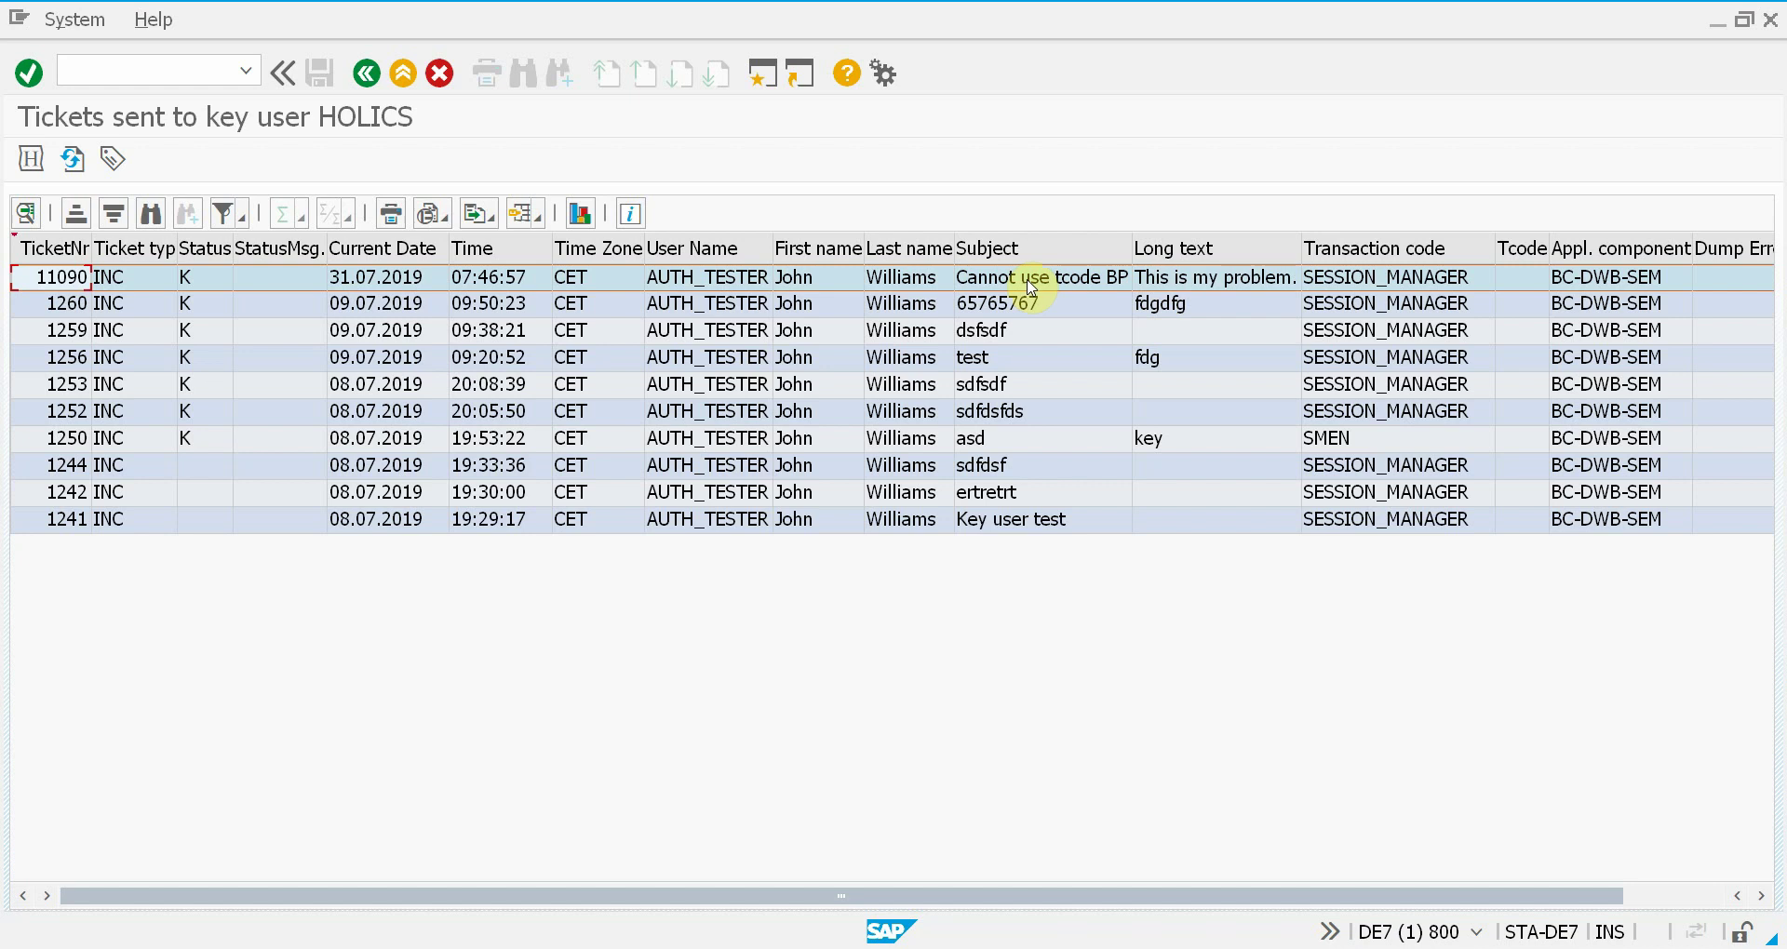
left_click(113, 159)
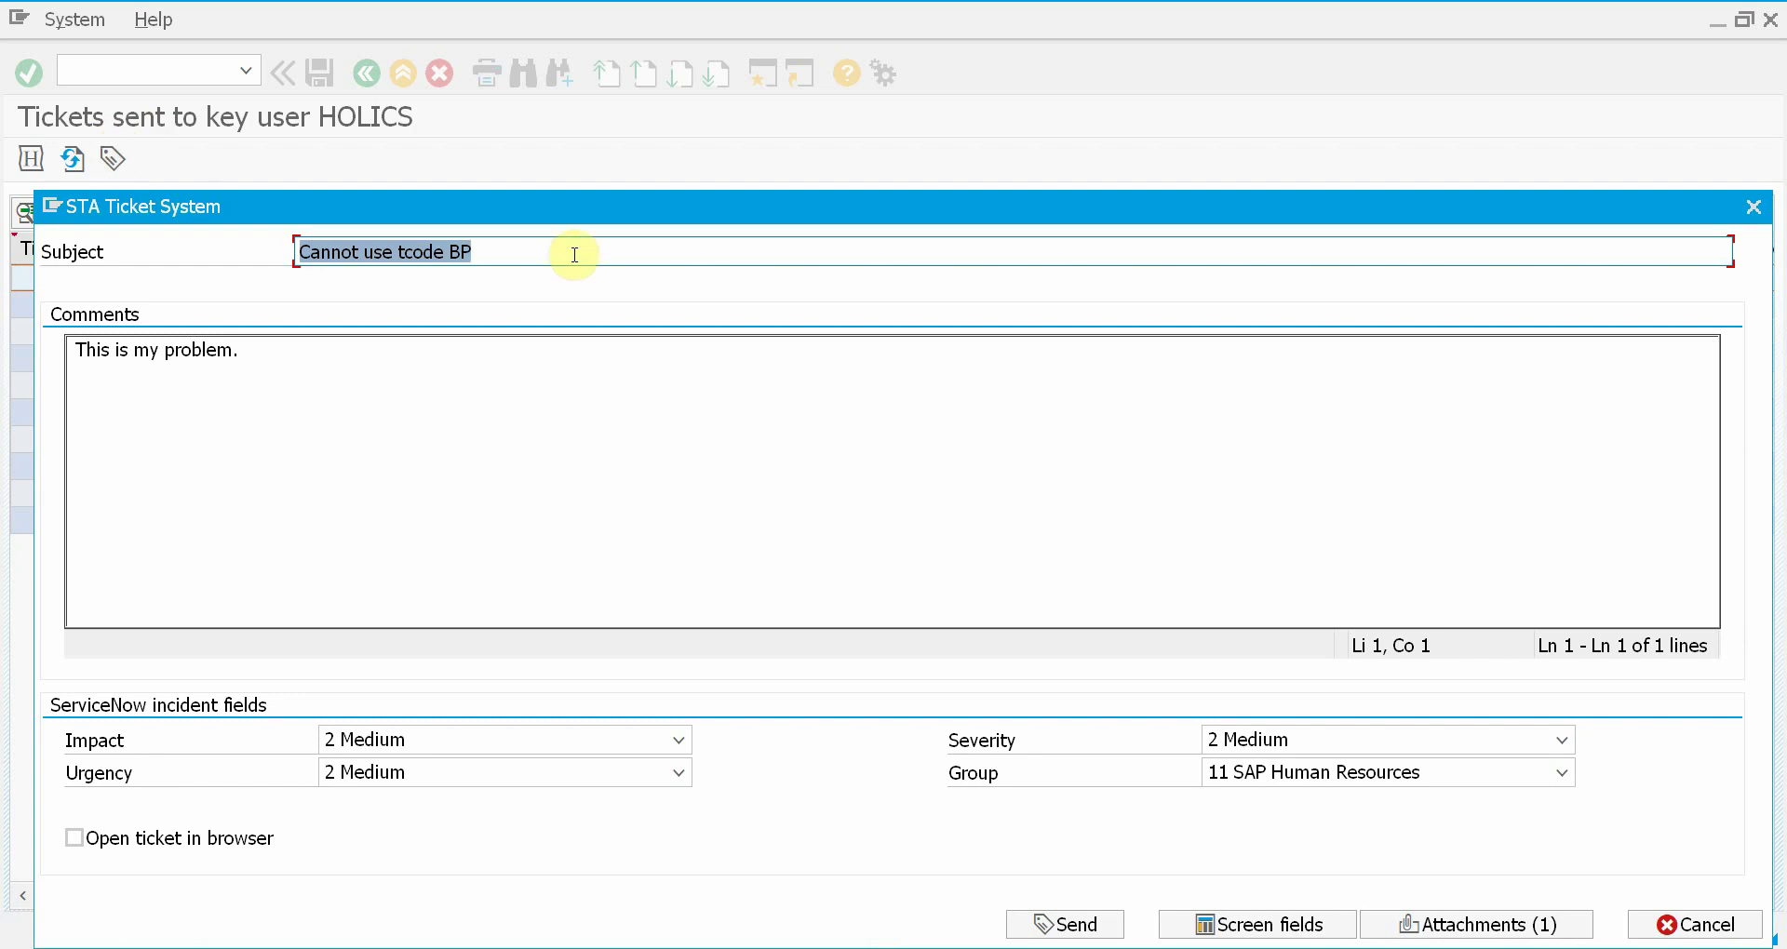
Add a new comment line 'New text.' below the existing comment.
left_click(459, 419)
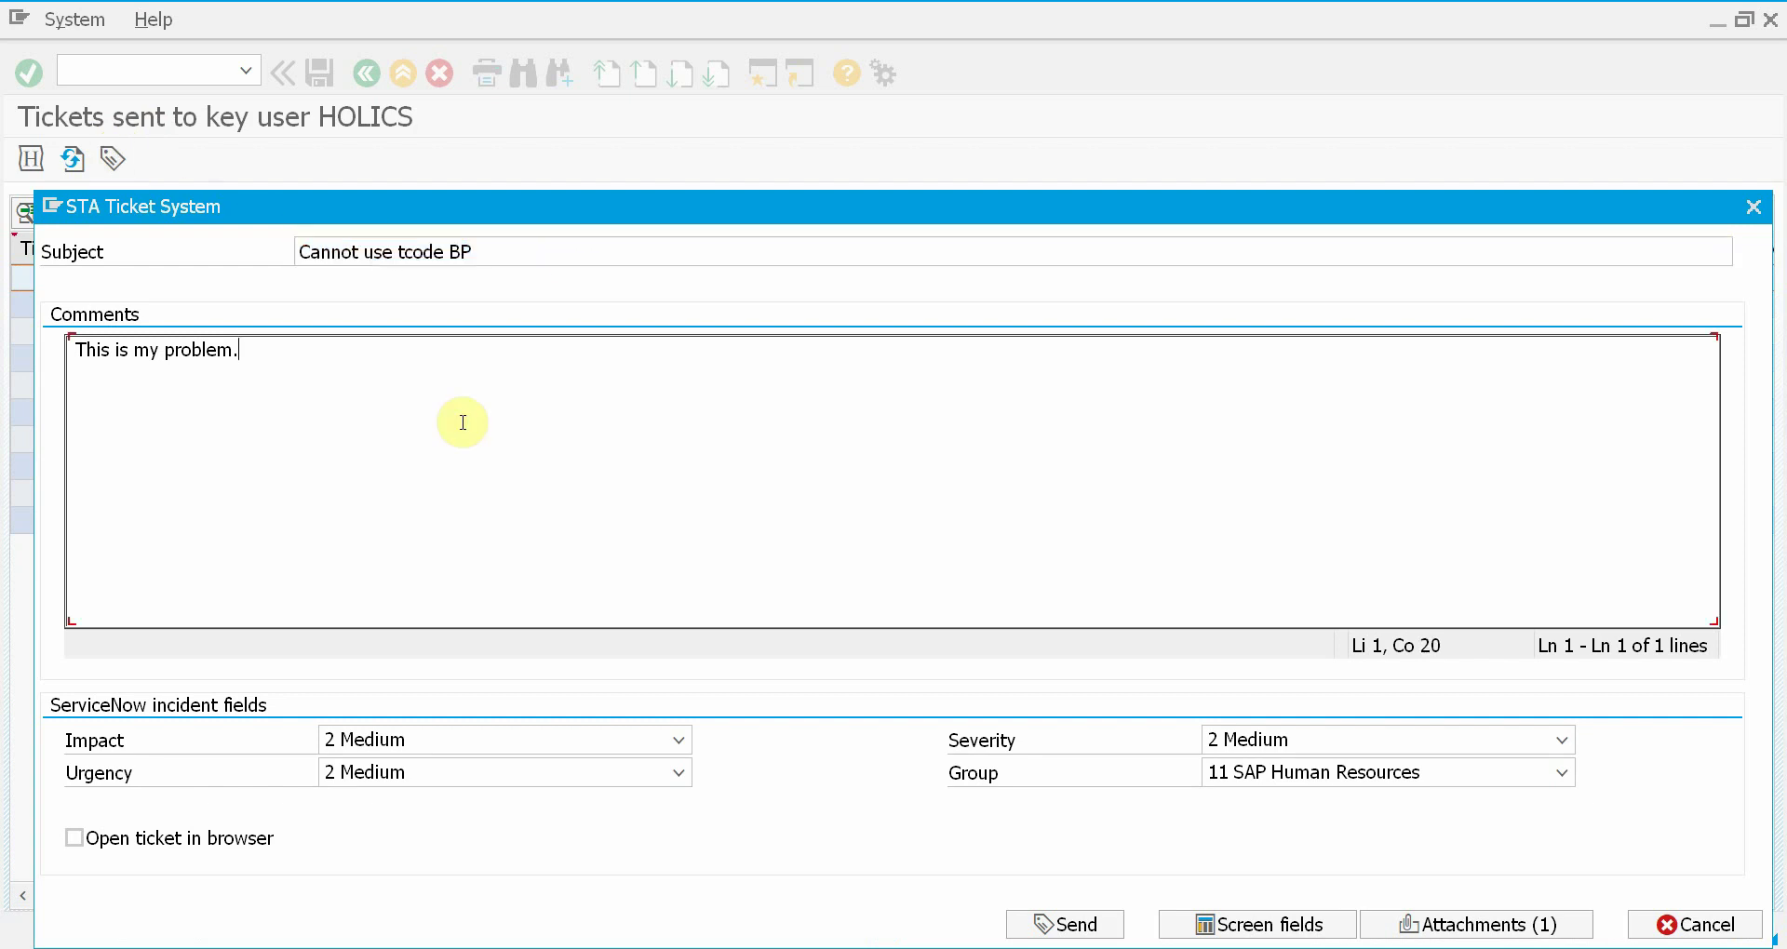
key("Return")
type("New text.")
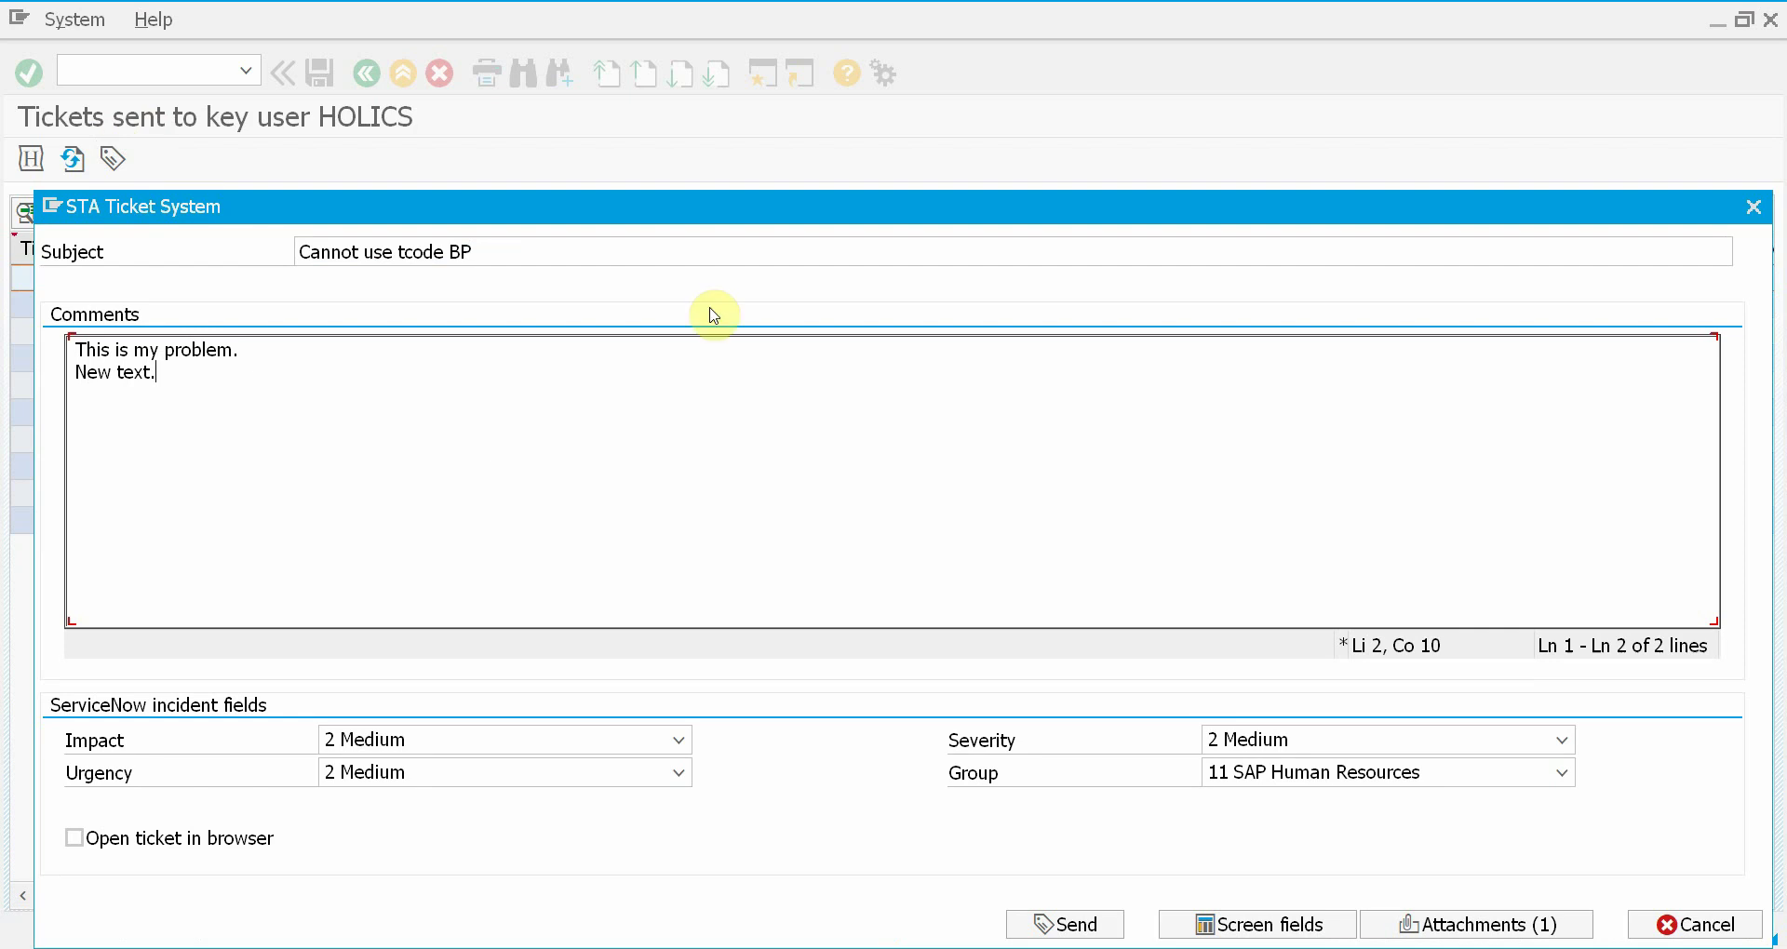
Set Impact, Urgency and Severity all to 3 Low.
left_click(375, 741)
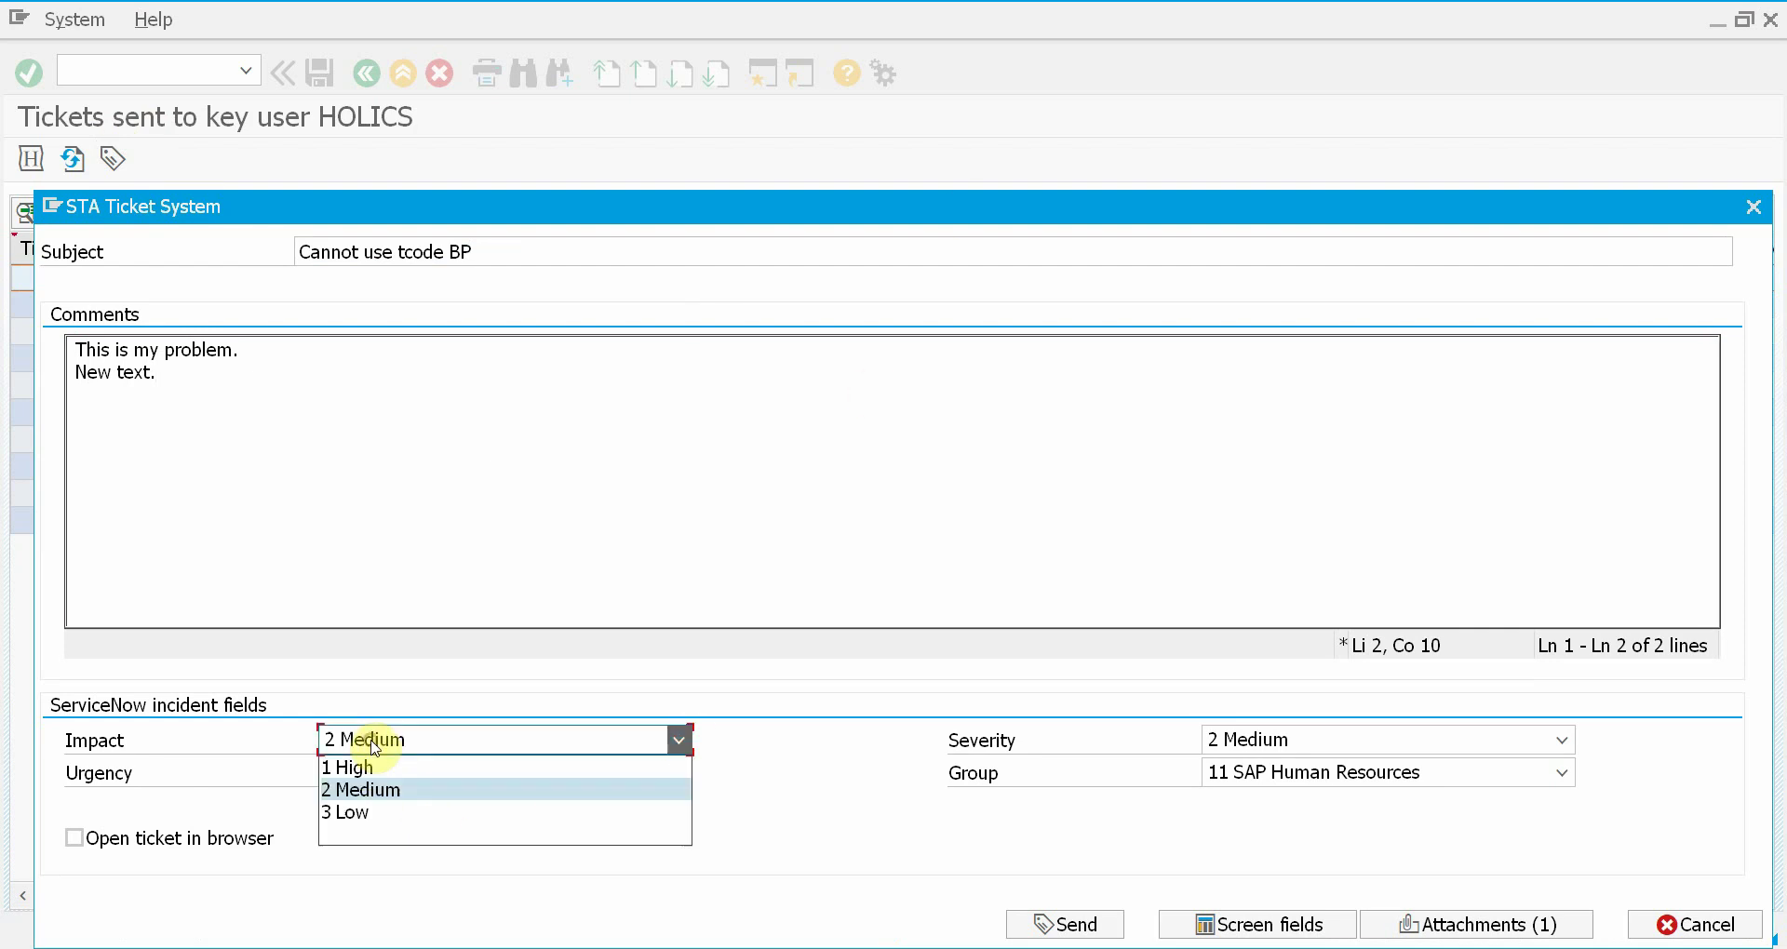
left_click(499, 819)
left_click(550, 773)
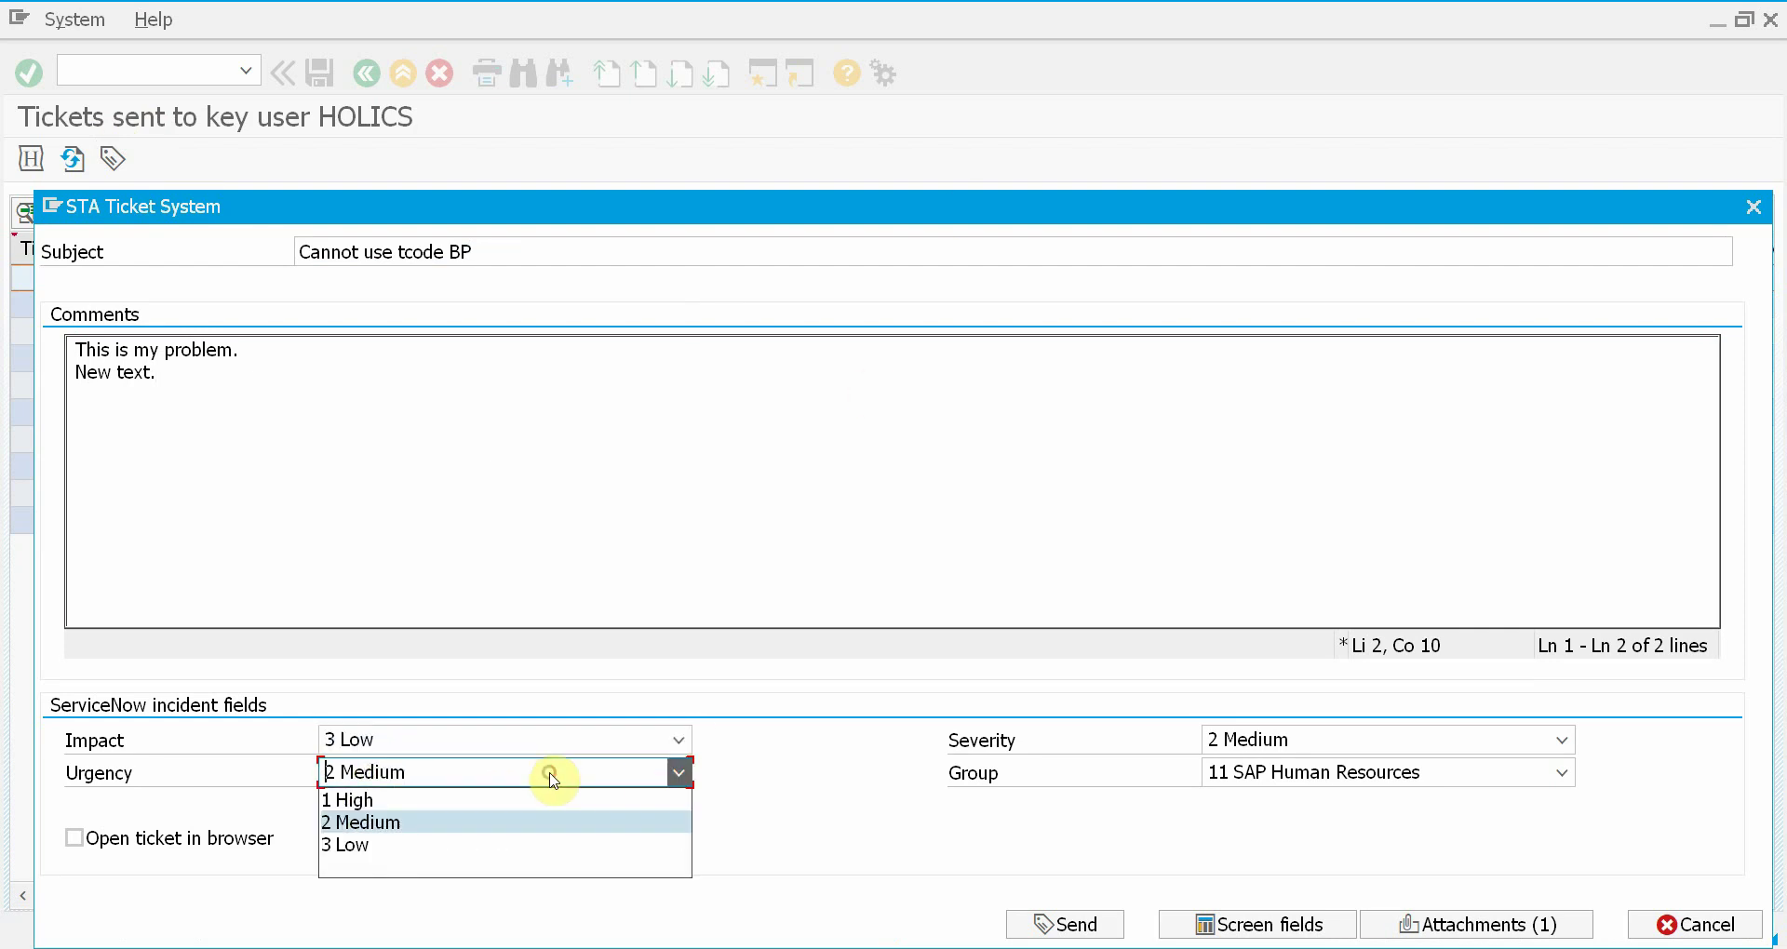
left_click(488, 857)
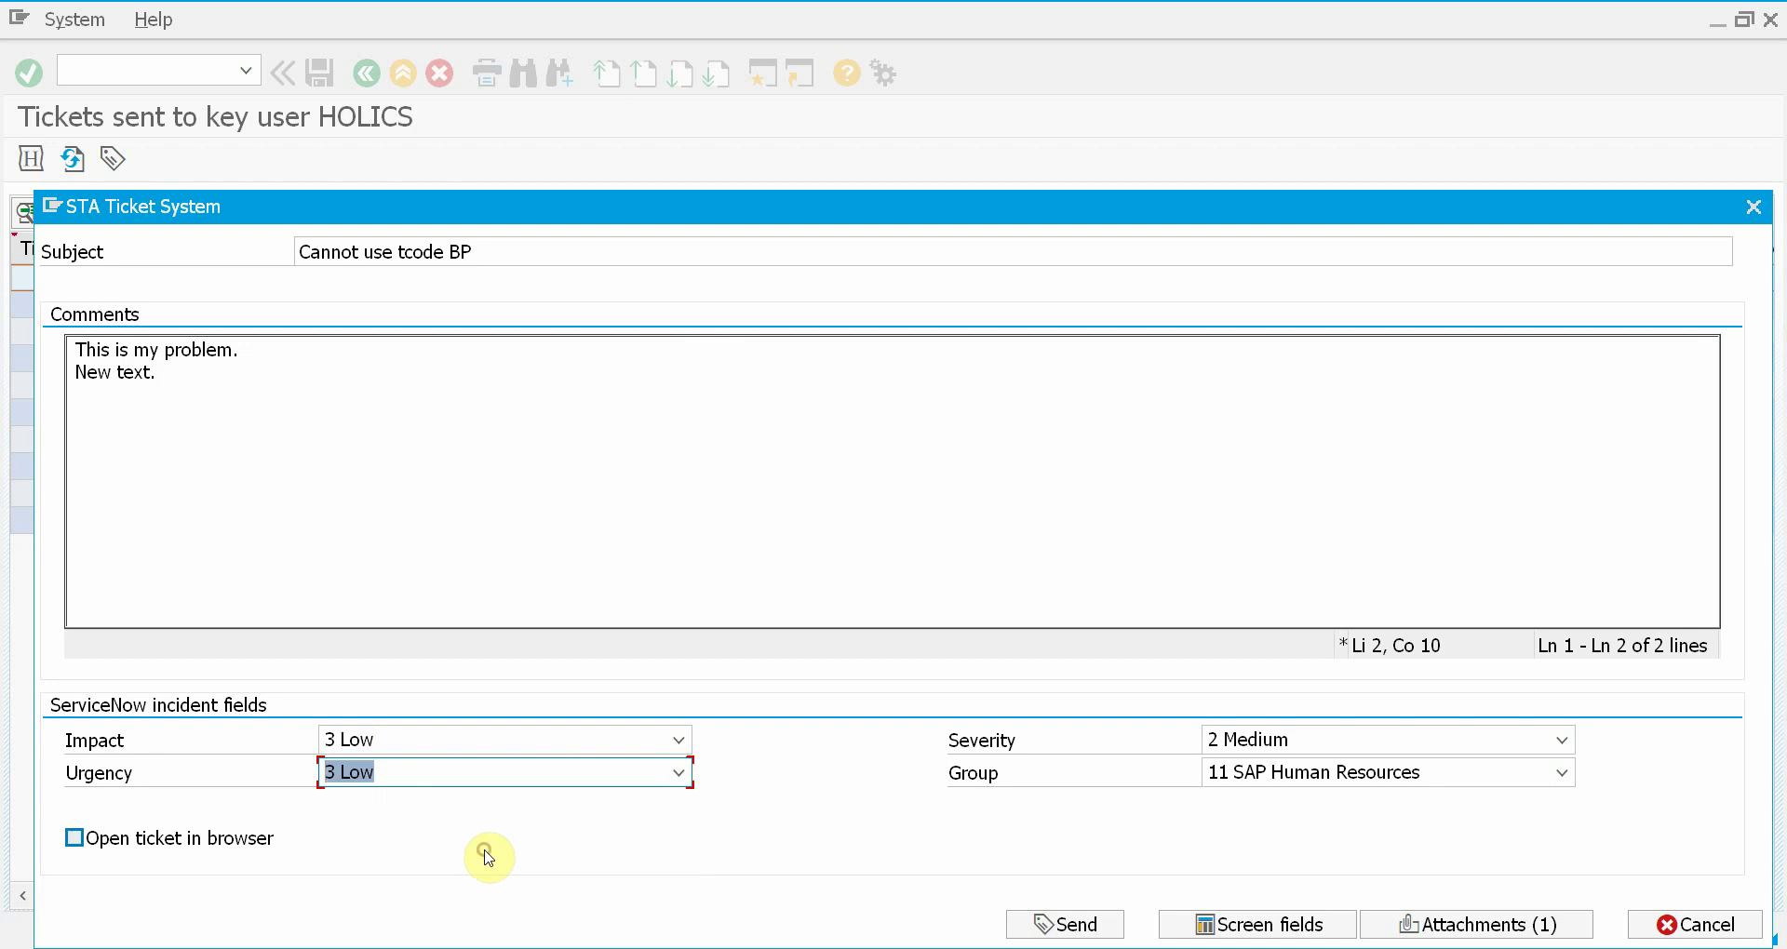
left_click(1388, 747)
left_click(1254, 823)
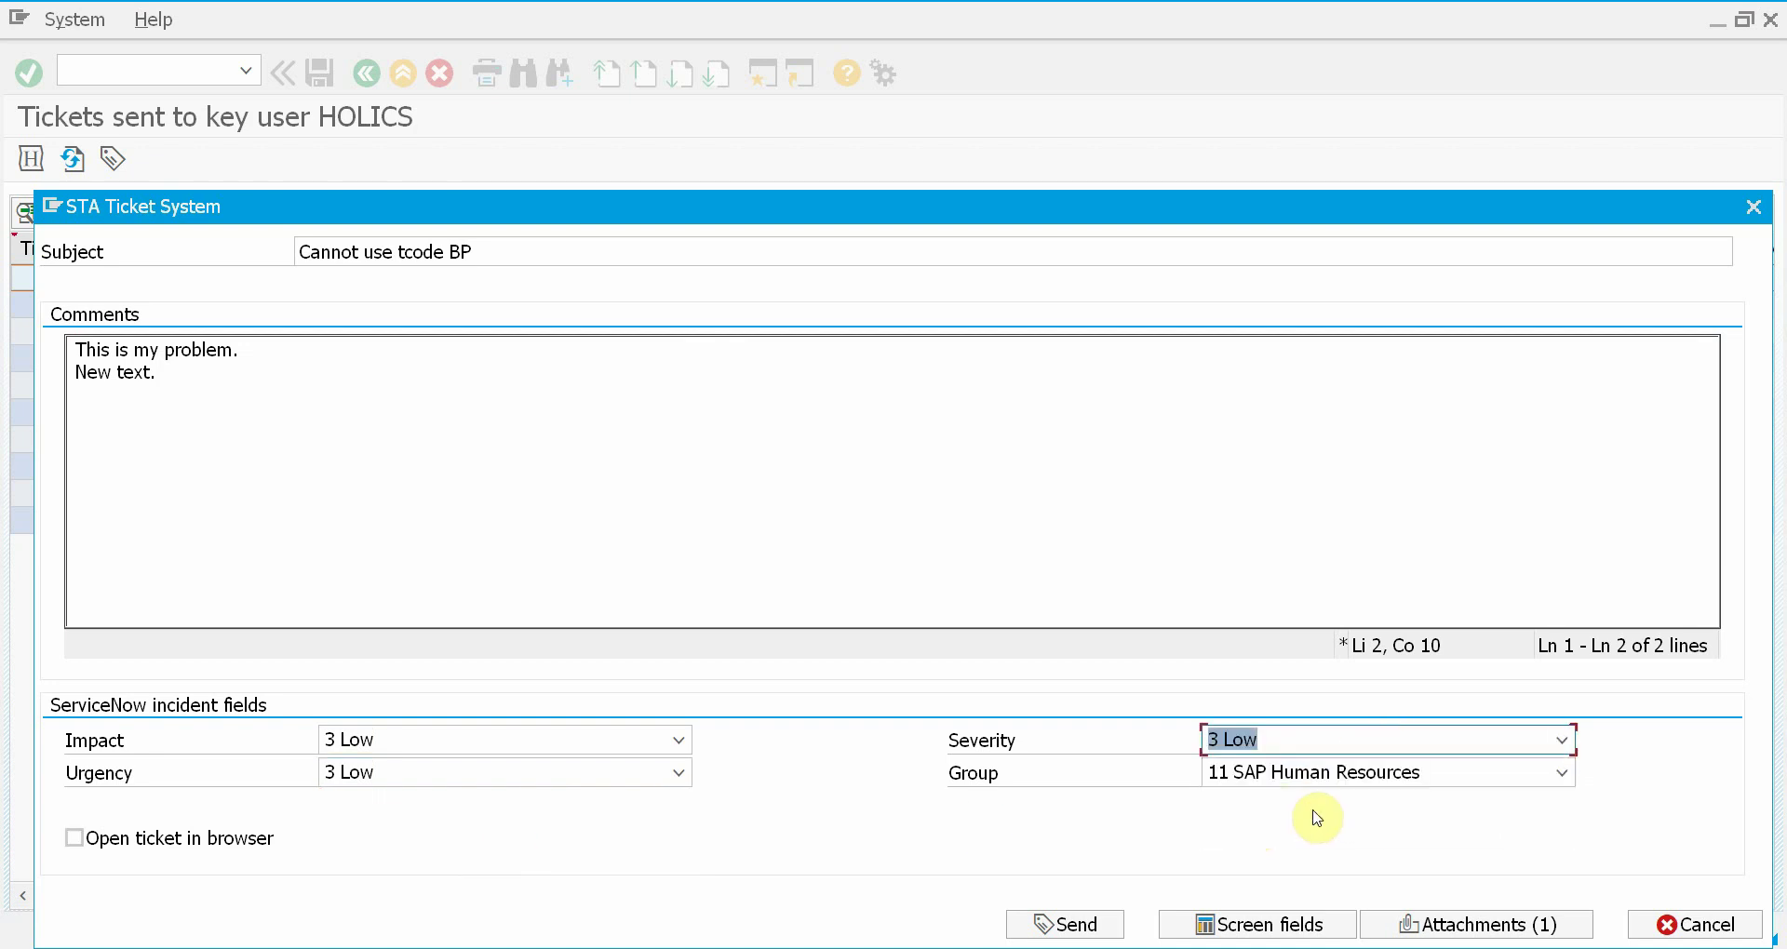
Assign group 25 SAP Controlling, enable opening the ticket in the browser, and send to ServiceNow.
left_click(1404, 788)
left_click(1371, 786)
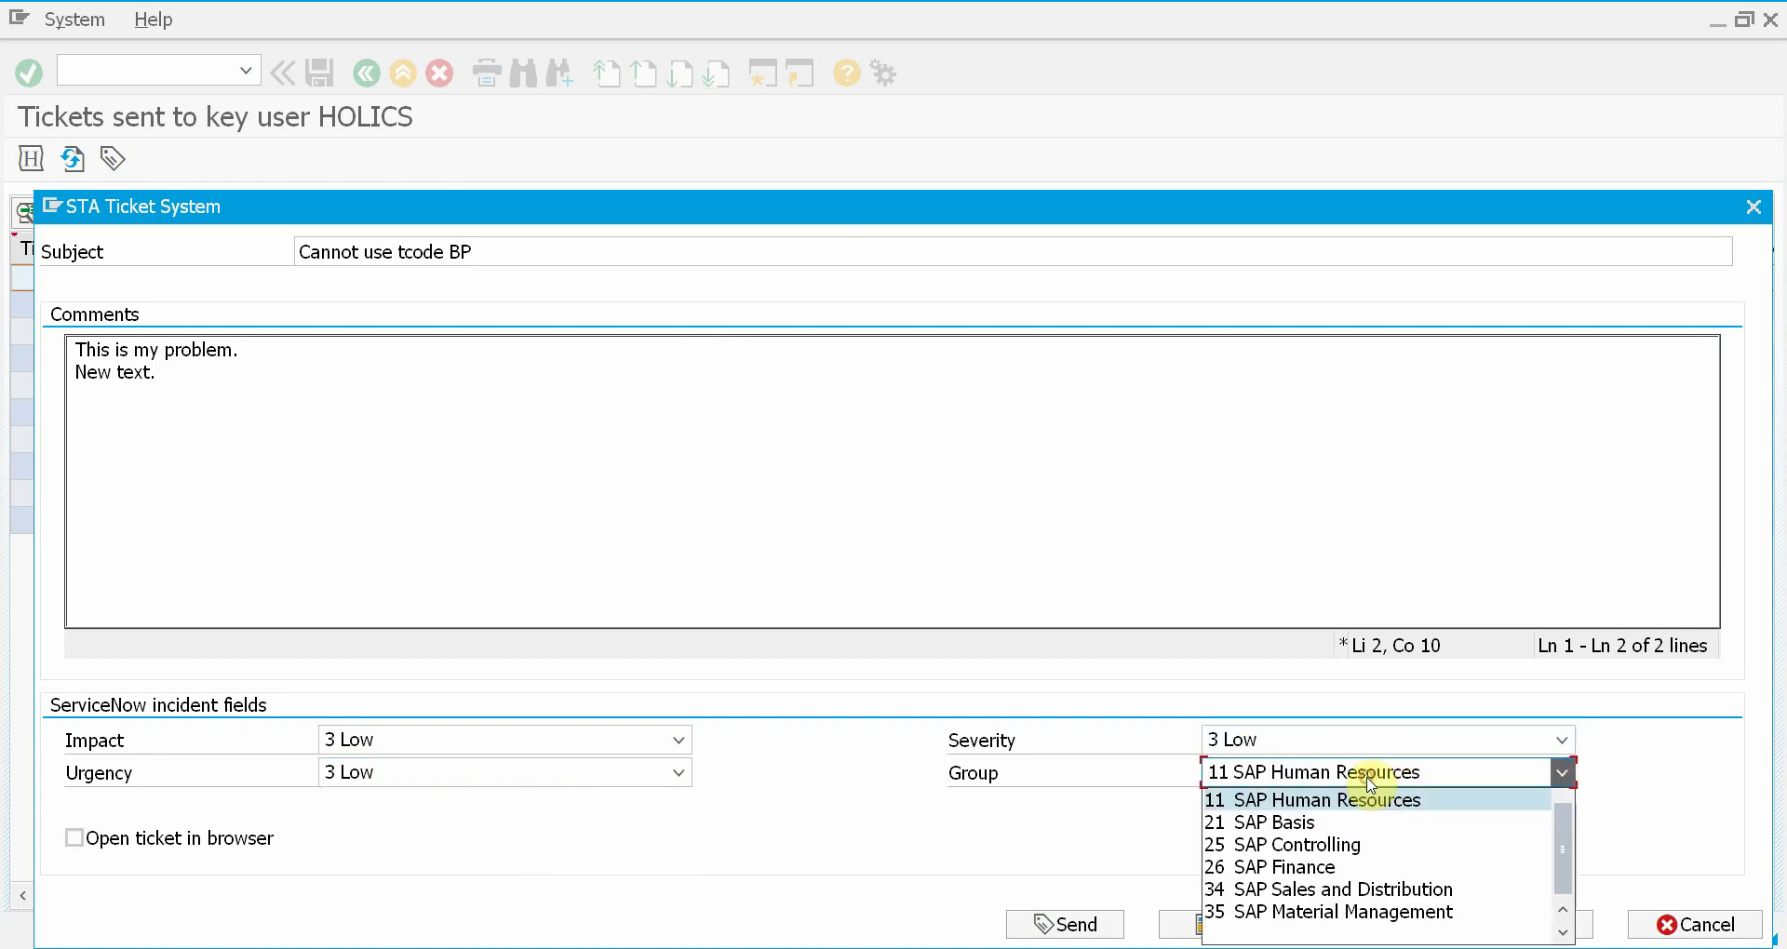
left_click(1300, 848)
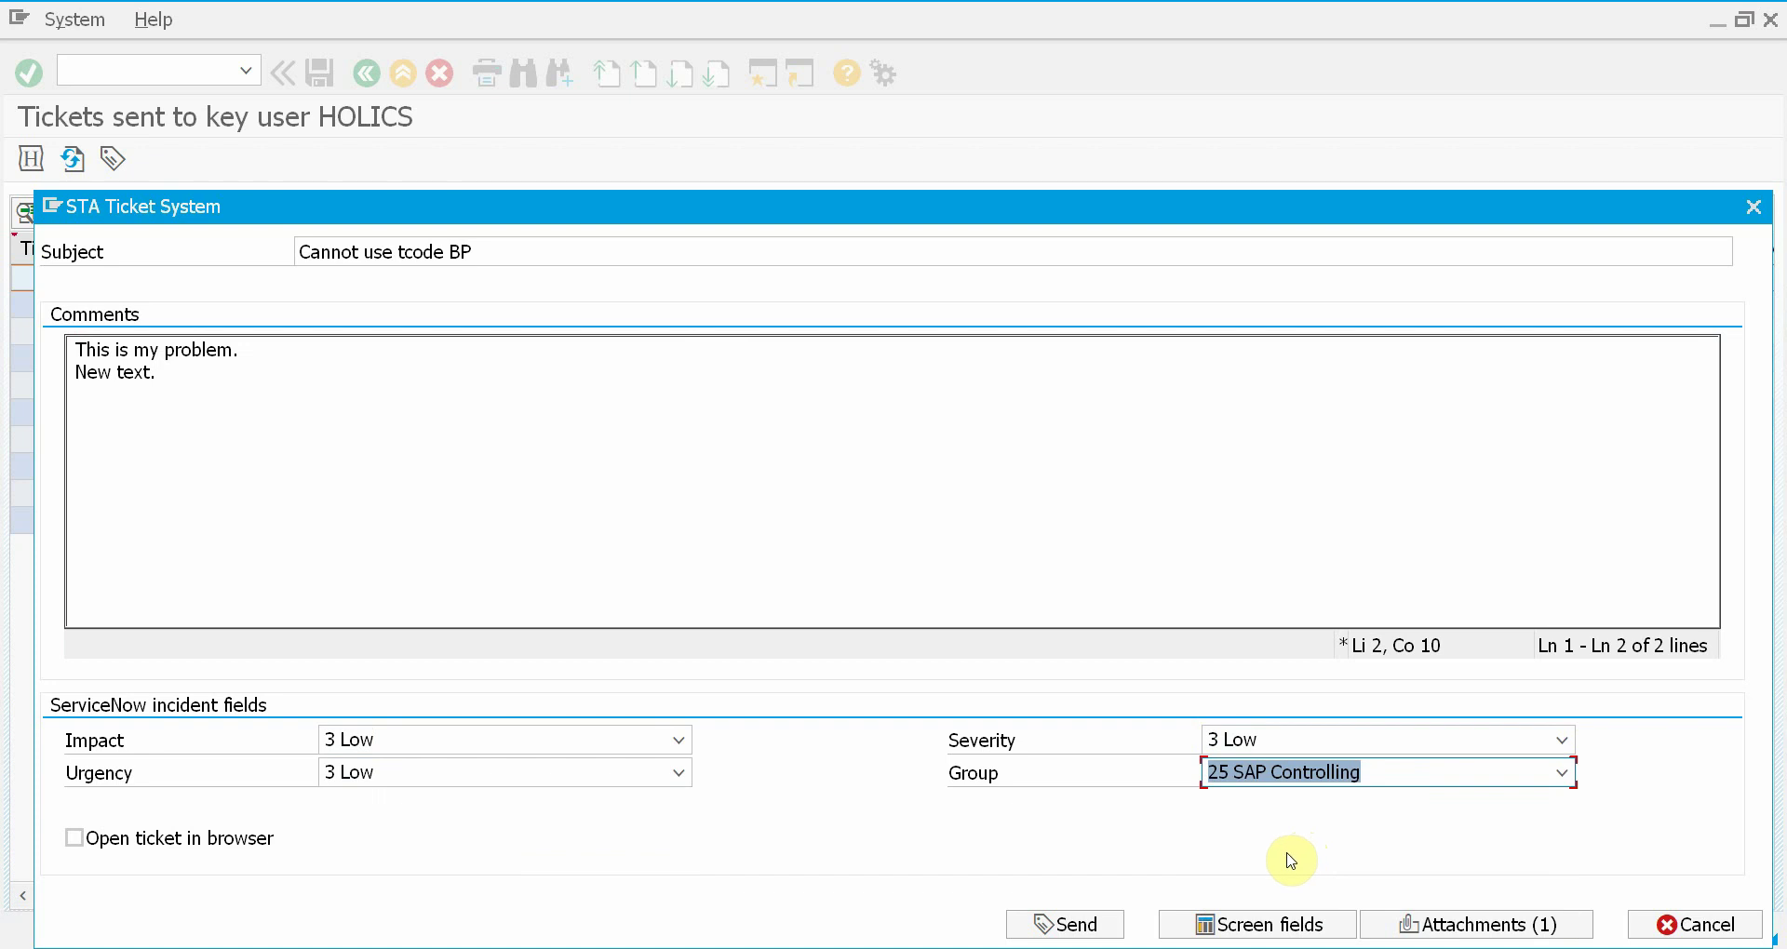
left_click(74, 838)
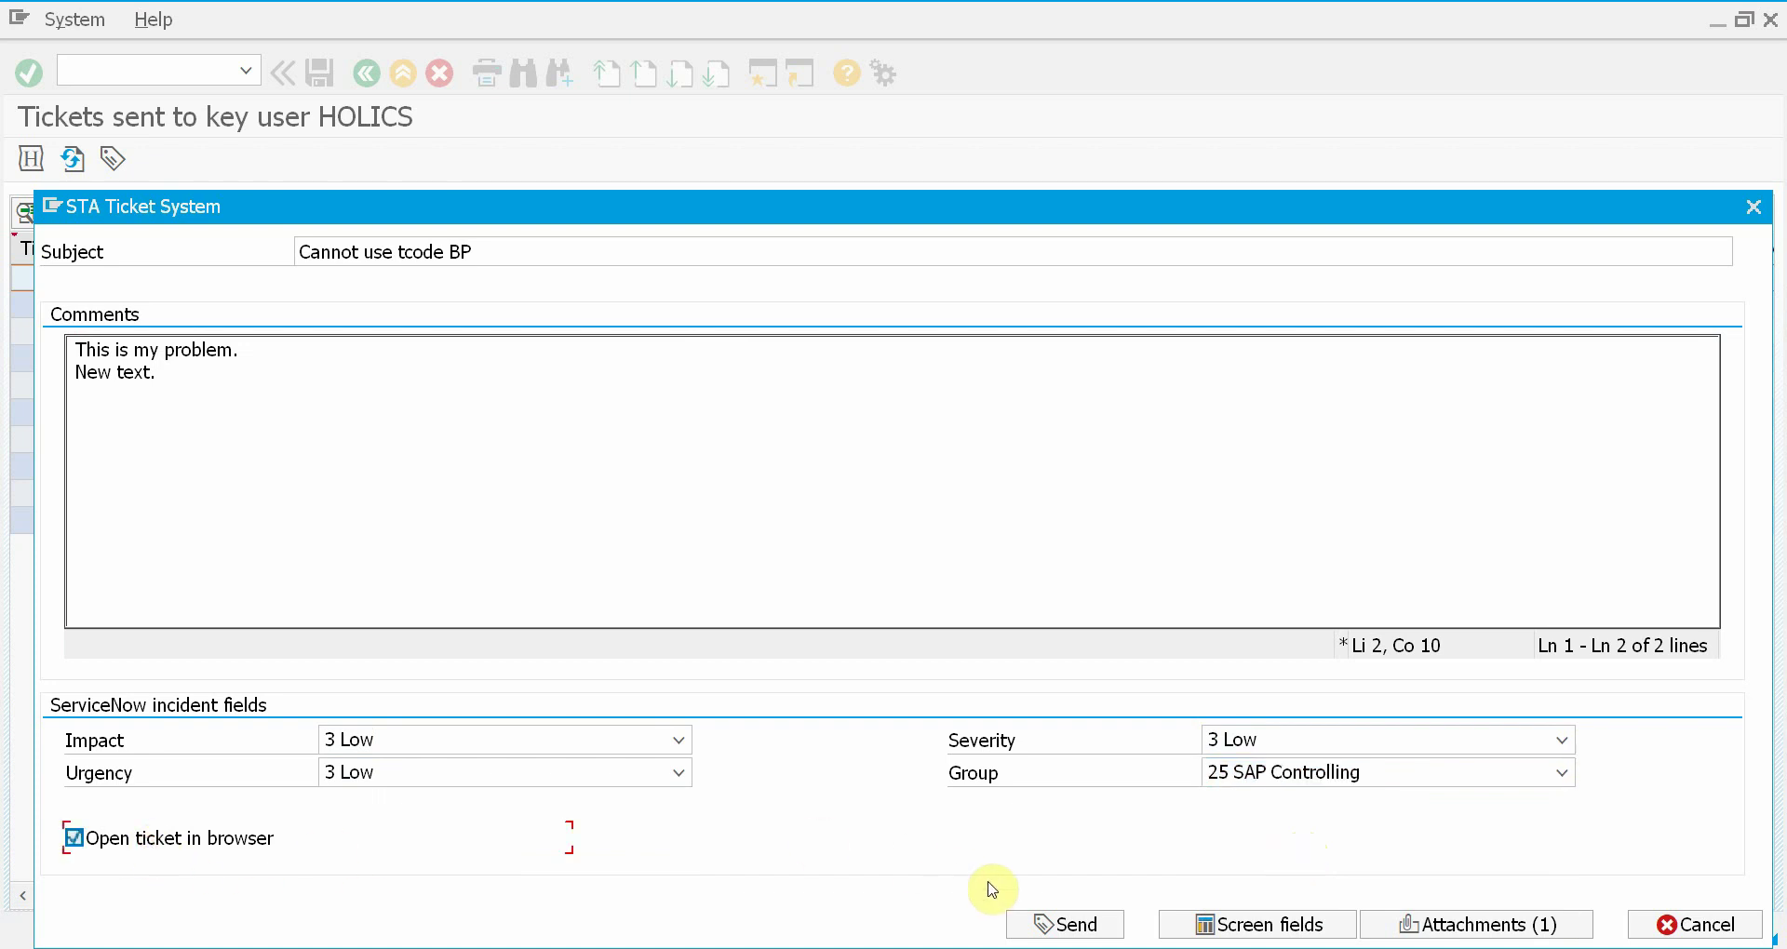
left_click(1047, 923)
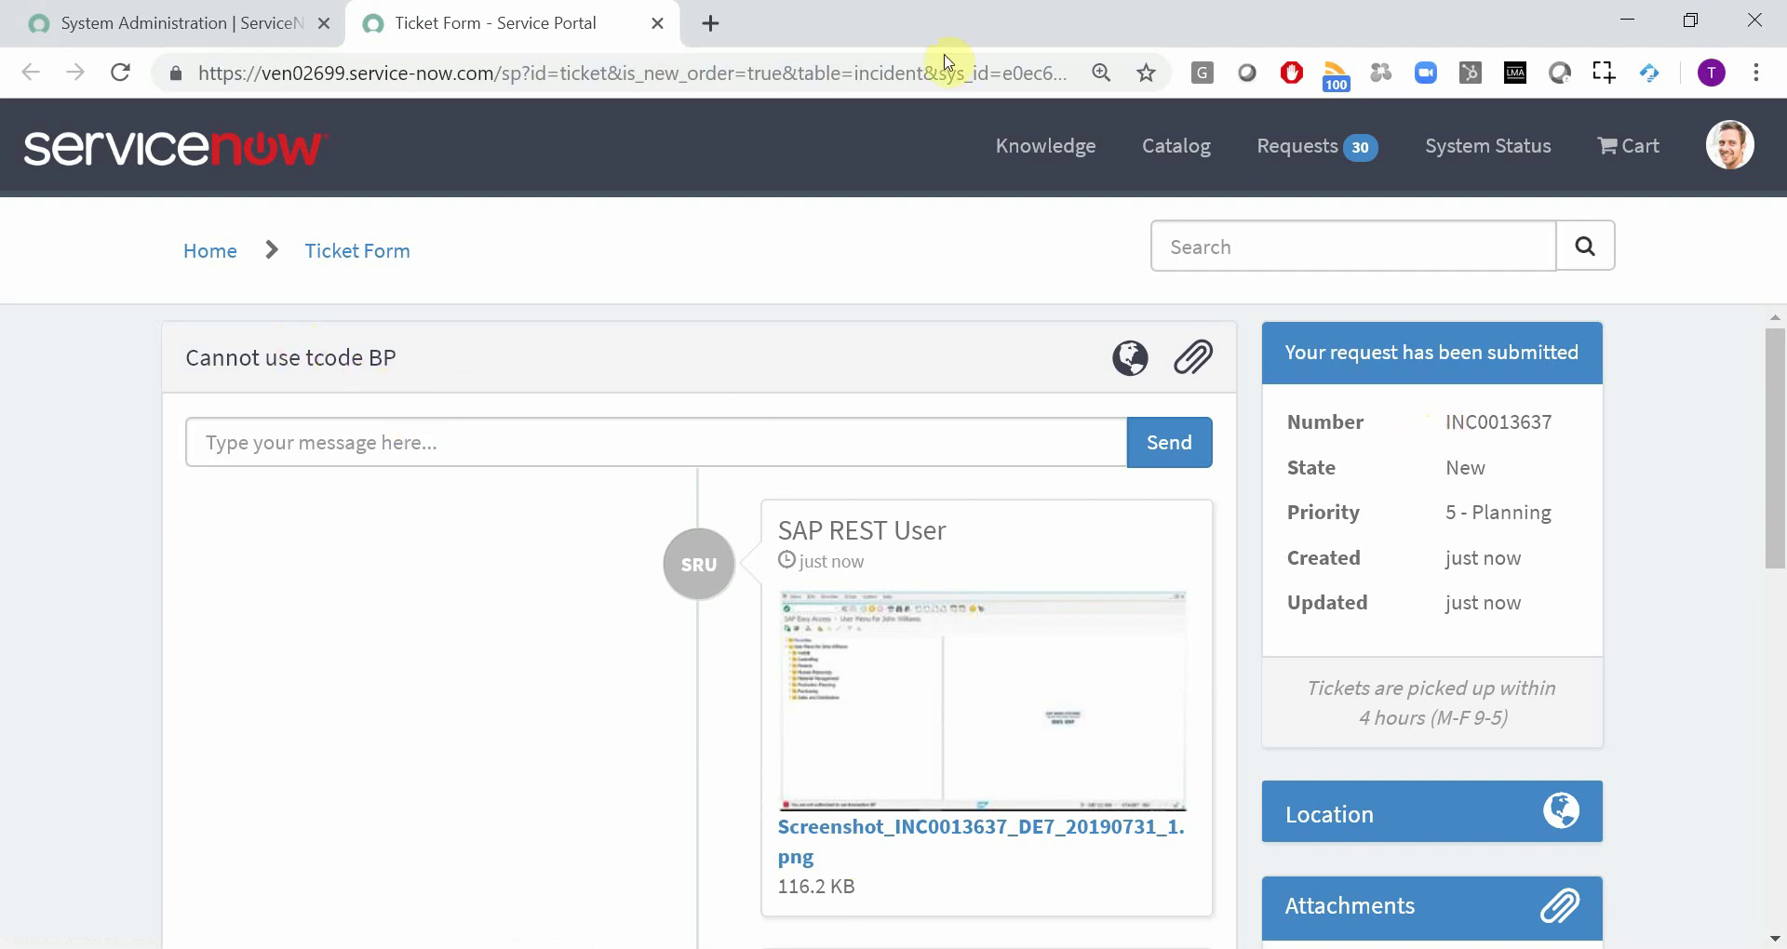
Open incident INC0013637 from the Service Desk incidents list in System Administration.
left_click(232, 19)
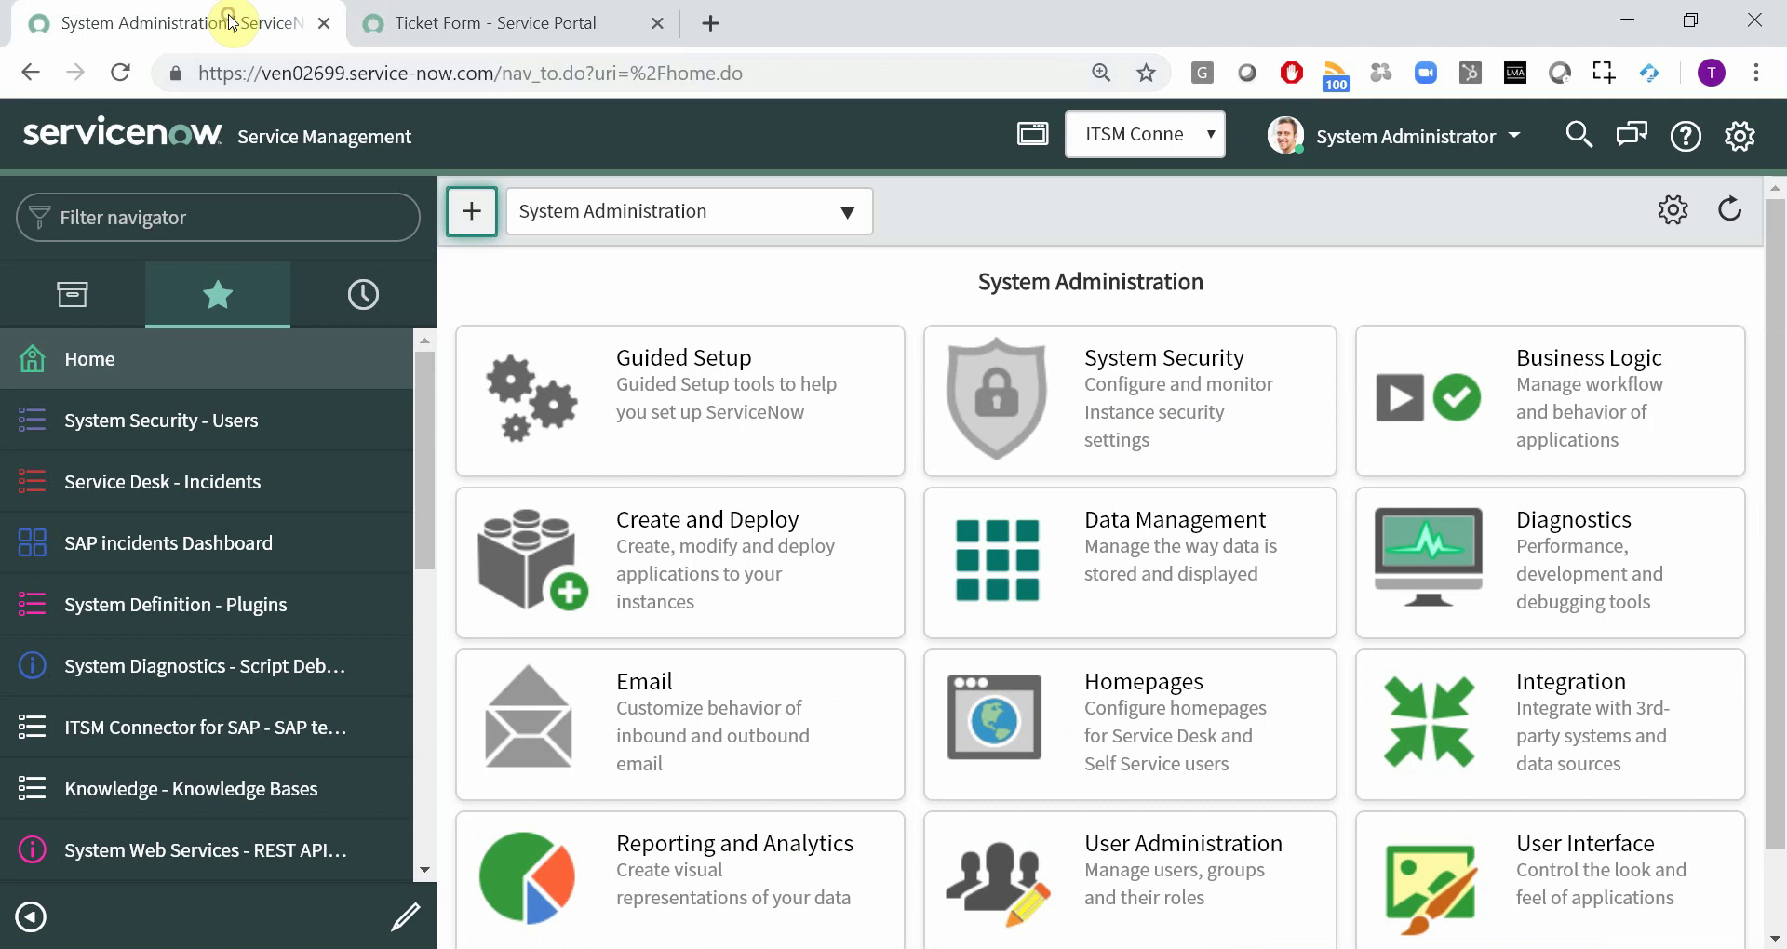
left_click(196, 482)
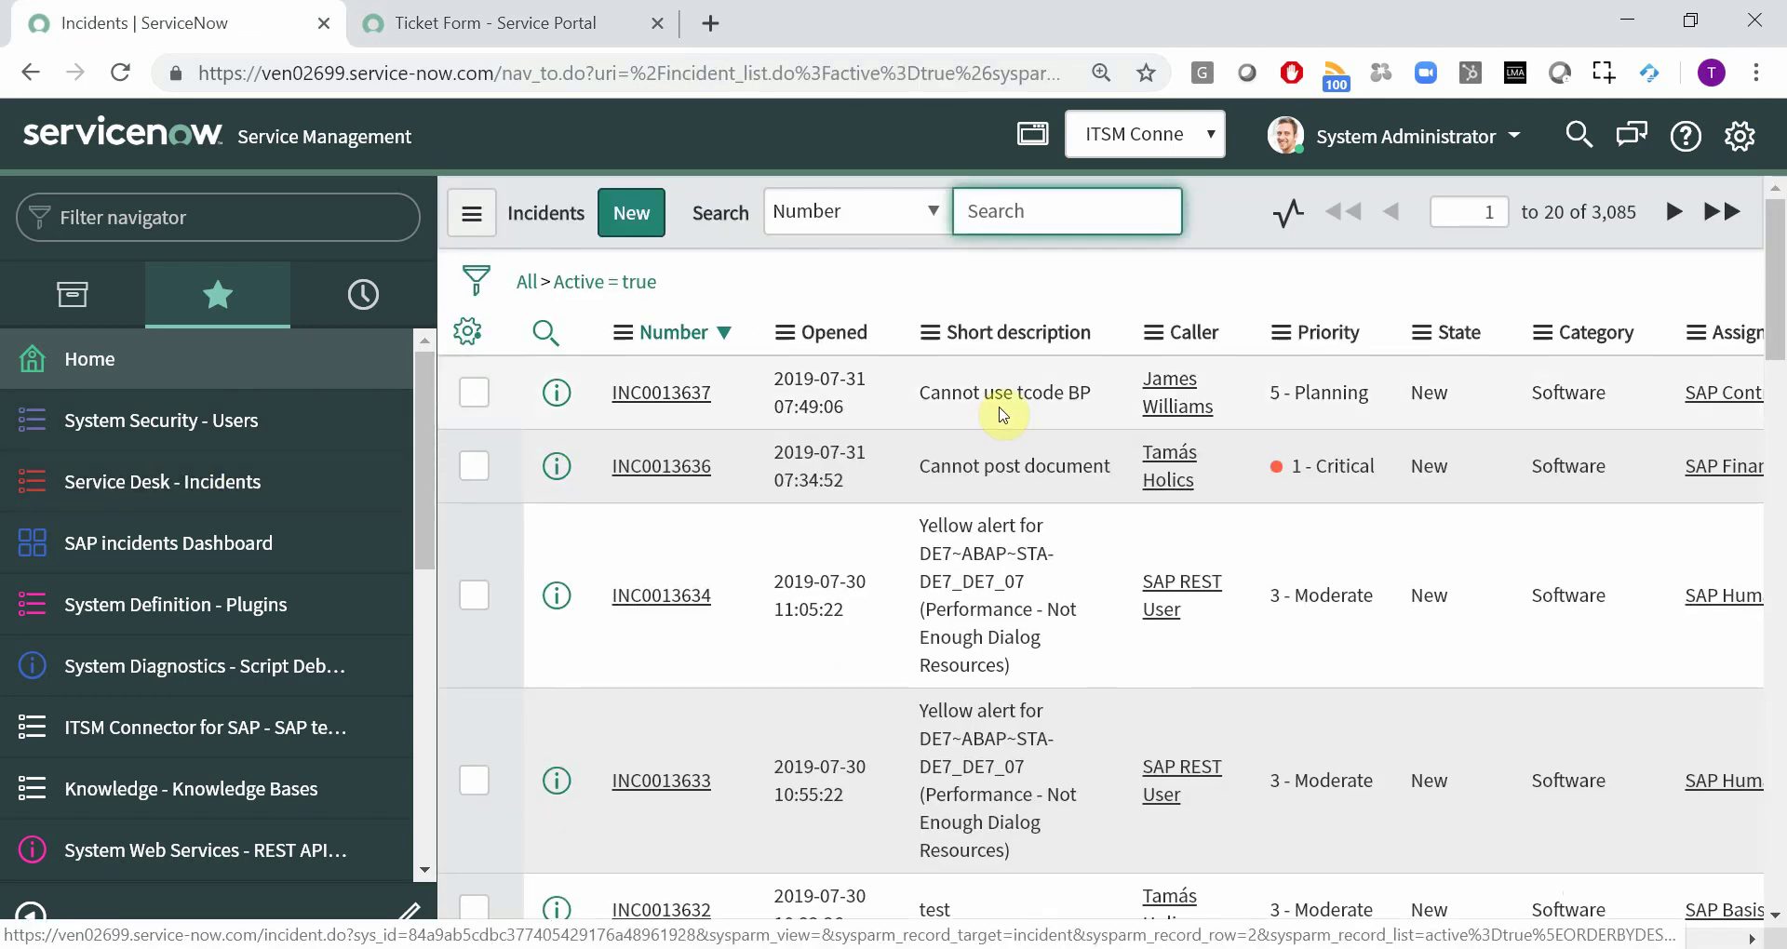
left_click(654, 397)
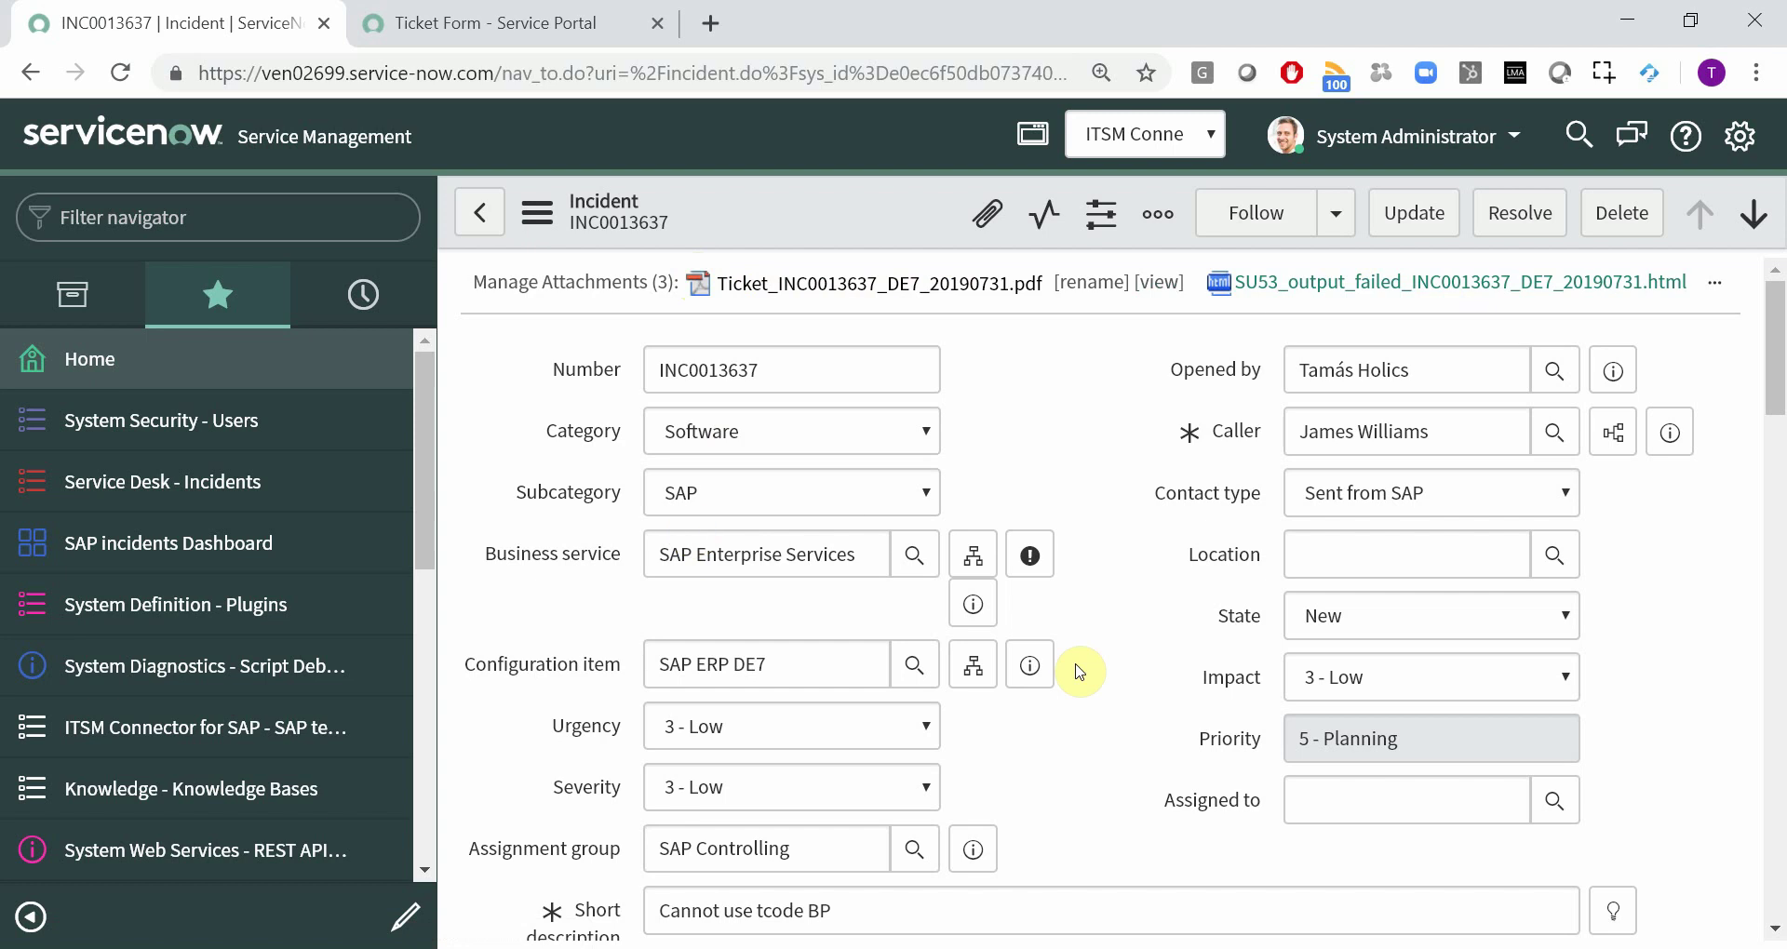
scroll(1040, 700, "down", 5)
scroll(1039, 700, "up", 5)
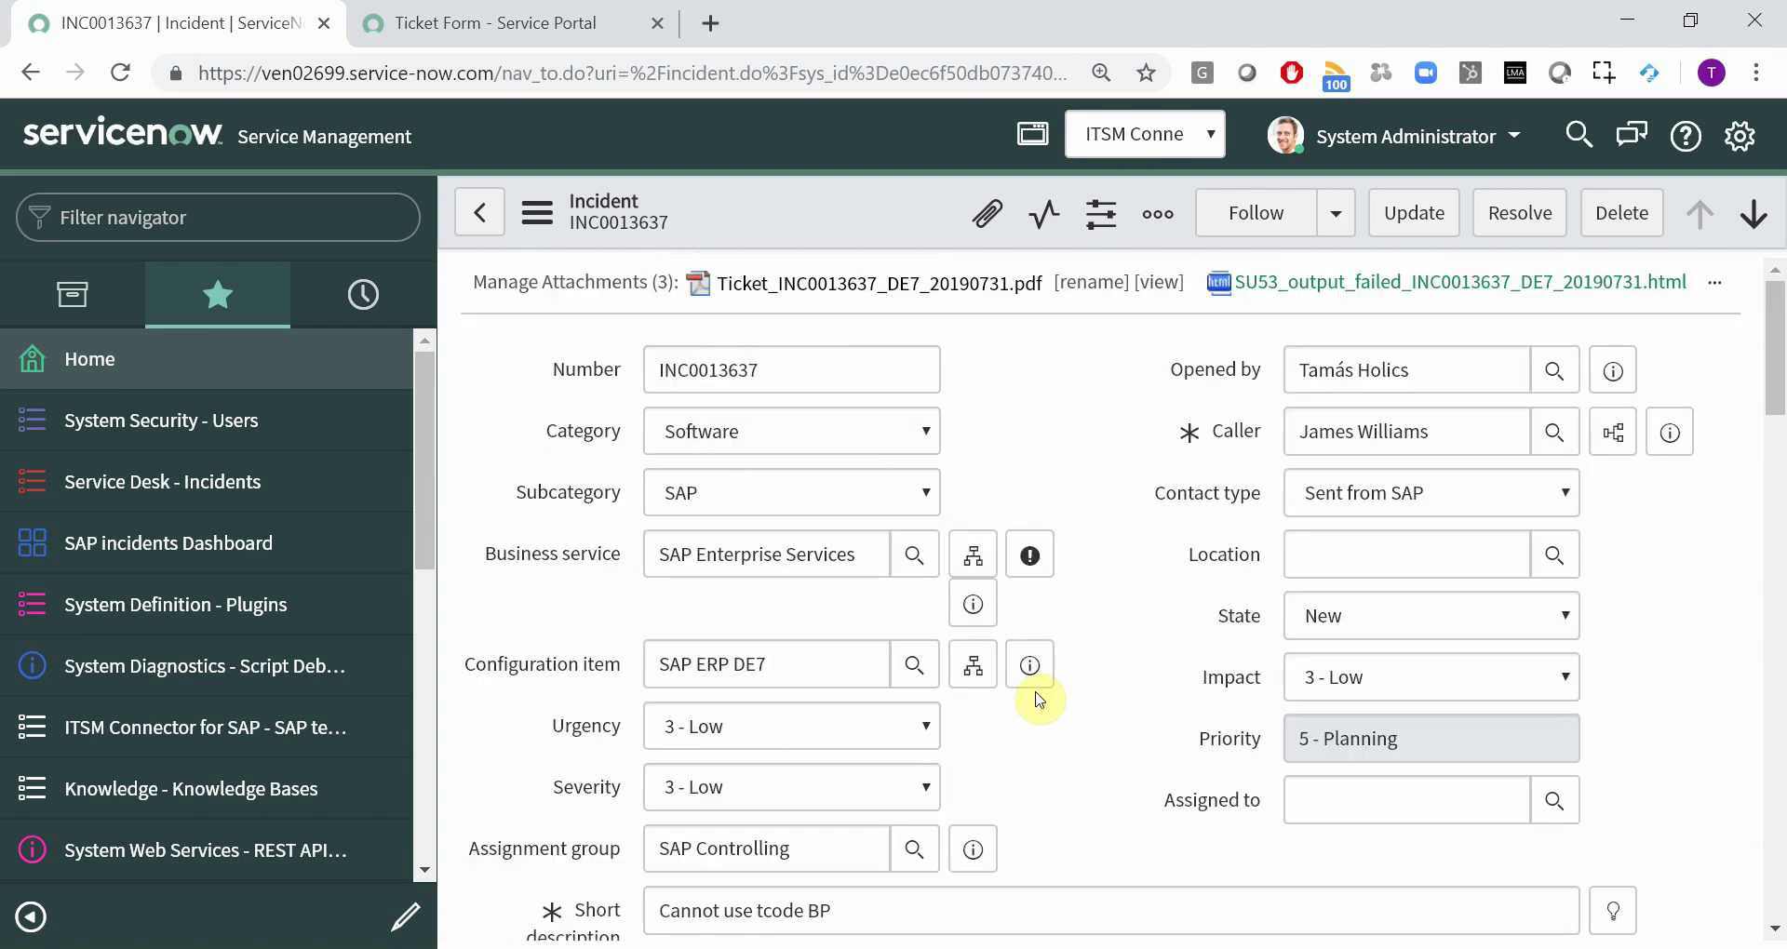